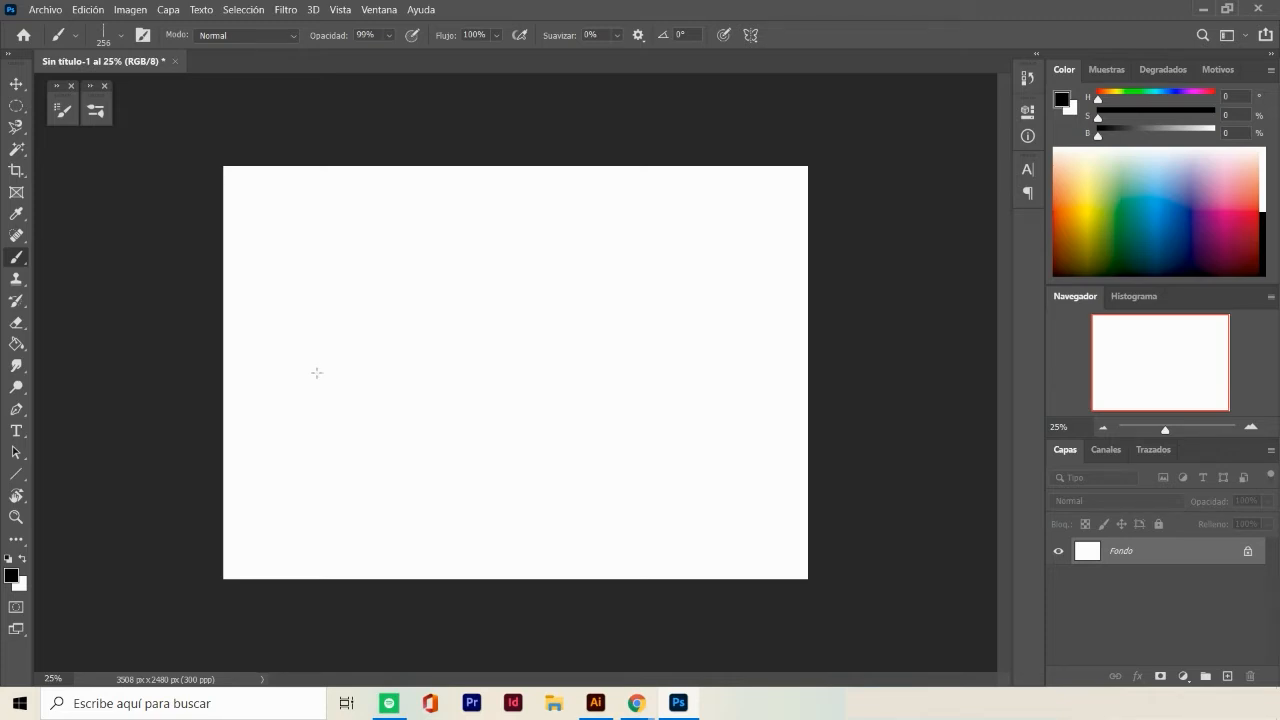
Paint two sample strokes, one zigzag and one gently curved, with the current textured brush and undo both
mouse_move(241, 339)
left_mouse_down()
mouse_move(257, 292)
mouse_move(269, 342)
mouse_move(295, 295)
mouse_move(309, 357)
mouse_move(337, 297)
mouse_move(375, 359)
mouse_move(435, 354)
mouse_move(469, 314)
mouse_move(495, 319)
mouse_move(525, 361)
mouse_move(521, 349)
mouse_move(541, 354)
mouse_move(576, 301)
mouse_move(591, 344)
mouse_move(619, 301)
mouse_move(636, 322)
mouse_move(661, 296)
mouse_move(696, 319)
mouse_move(719, 301)
mouse_move(756, 341)
mouse_move(766, 298)
left_mouse_up()
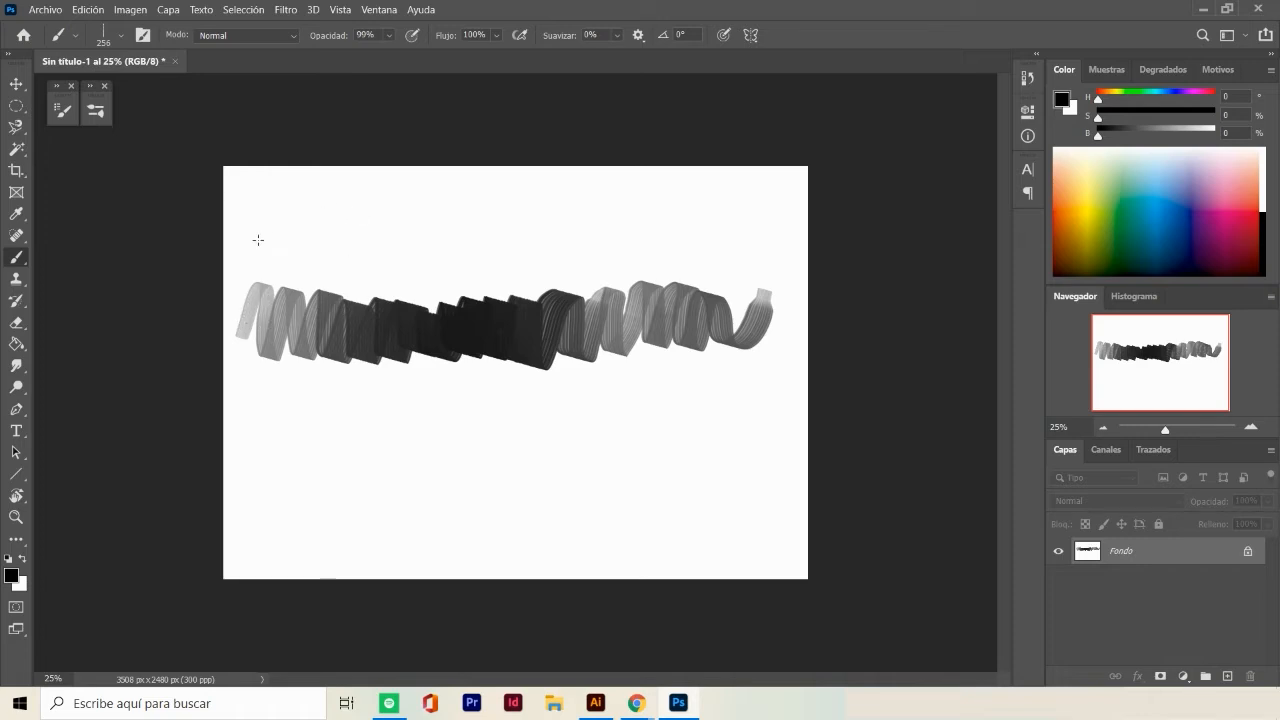
mouse_move(306, 231)
left_mouse_down()
mouse_move(522, 215)
mouse_move(741, 229)
mouse_move(792, 198)
left_mouse_up()
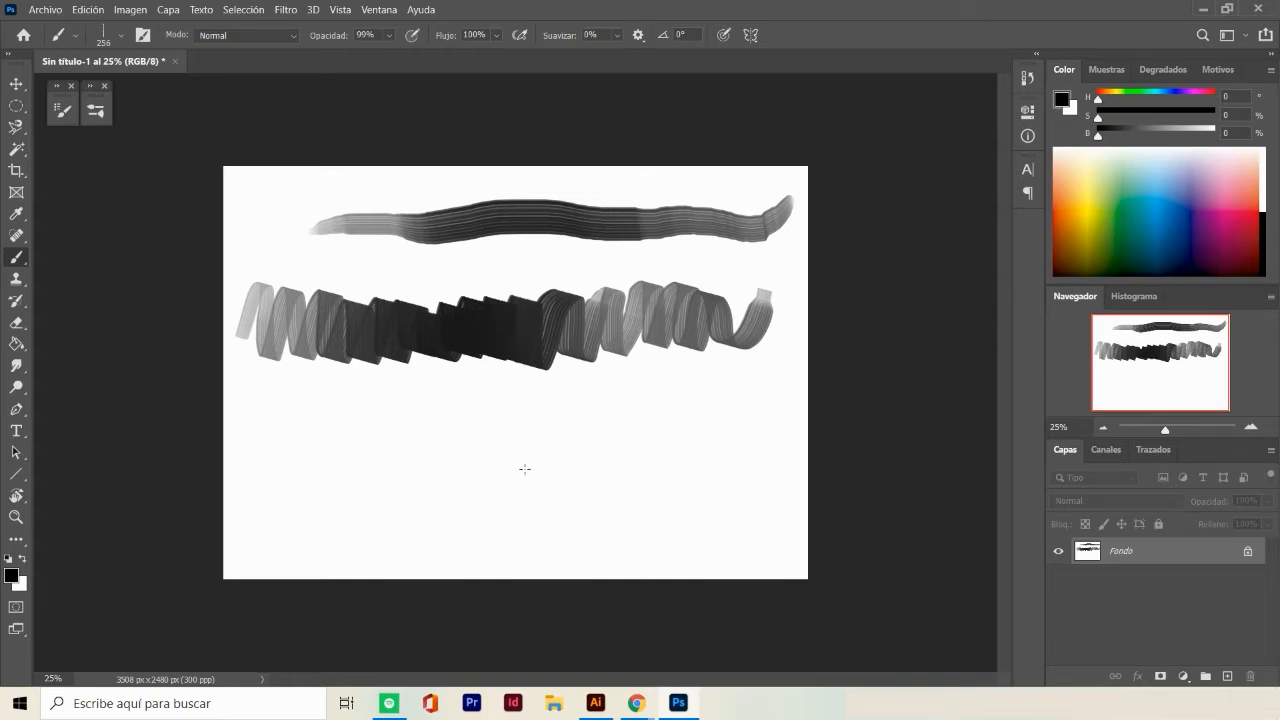
key("ctrl+z")
key("ctrl+z")
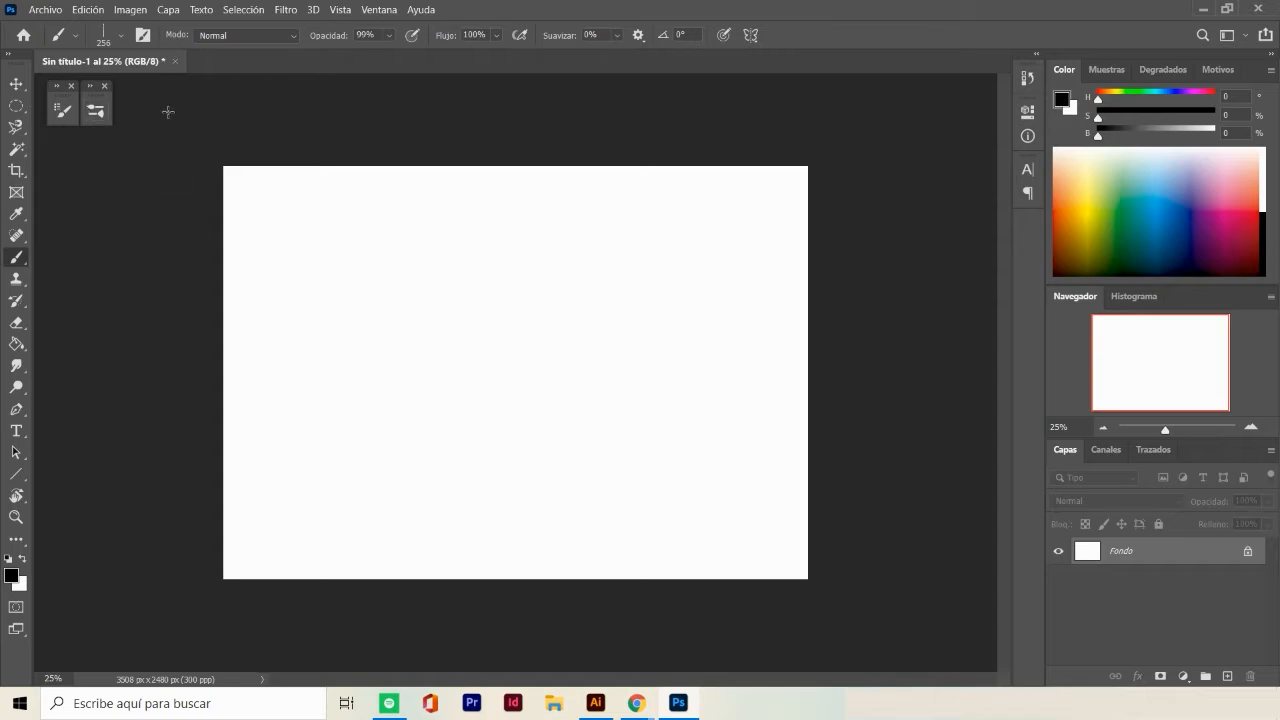
left_click(377, 14)
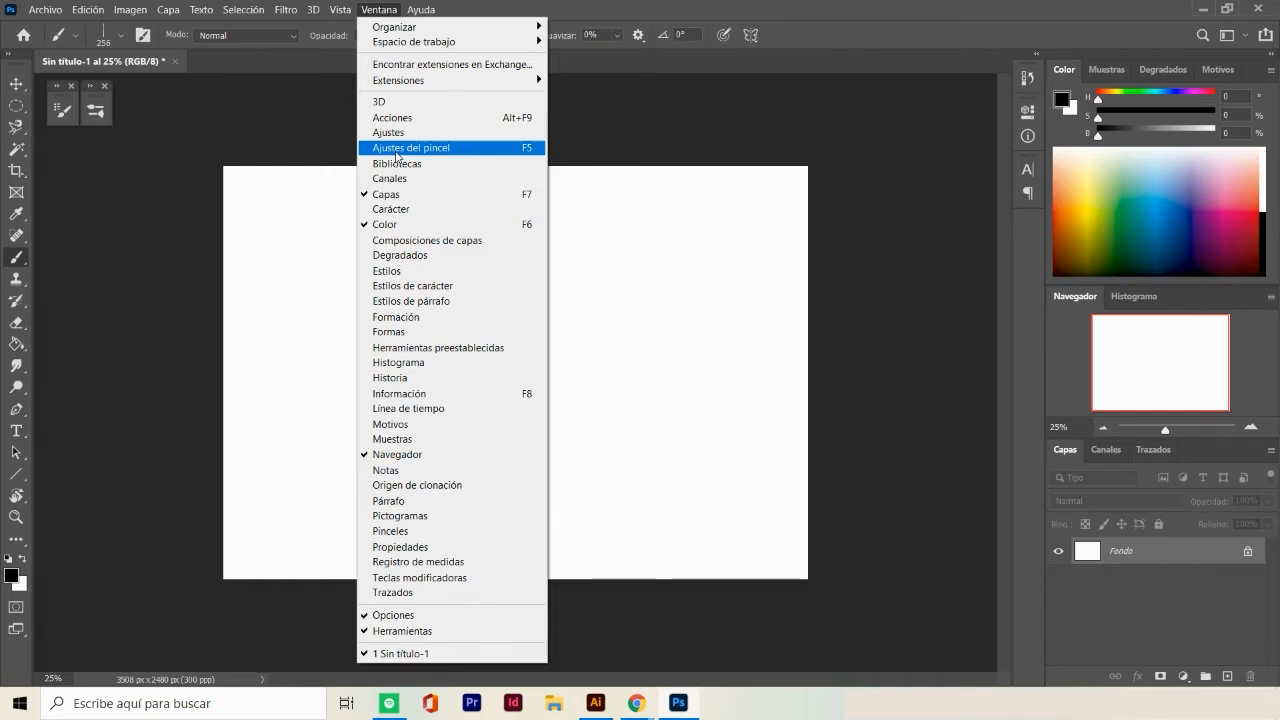
left_click(172, 190)
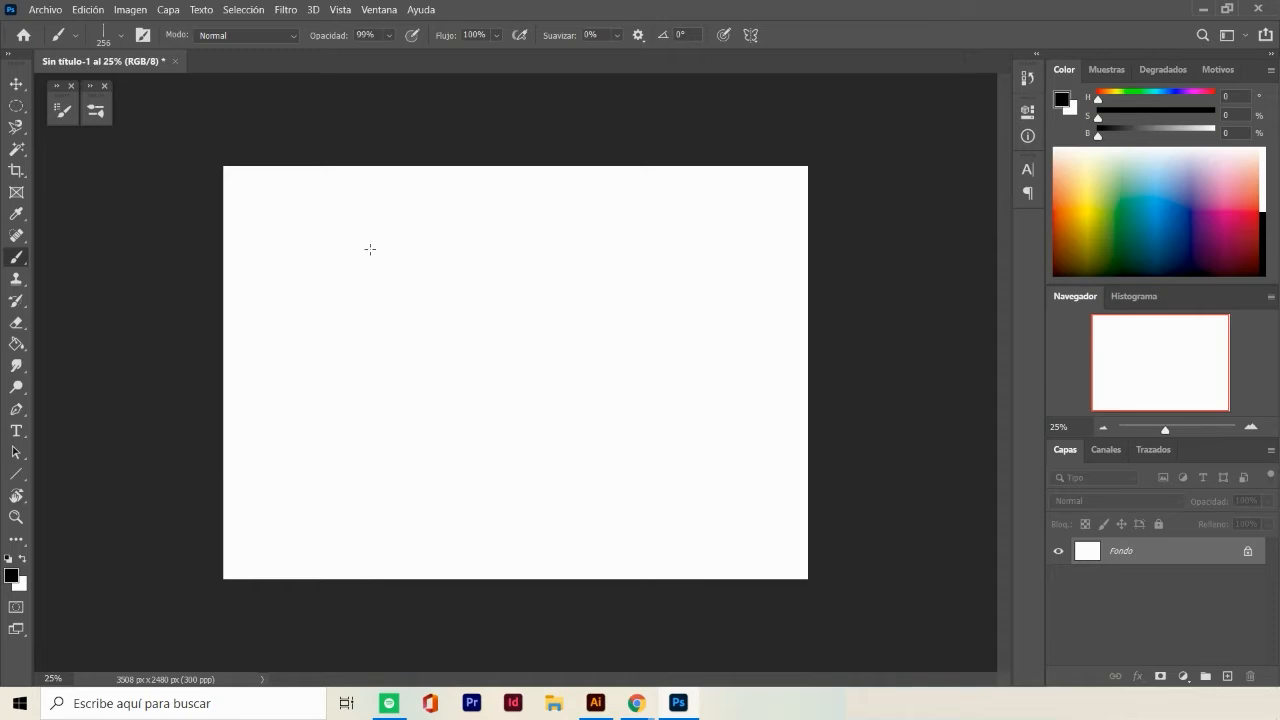
Make a small circular selection in the upper-left area of the canvas and fill it with black
left_click(16, 106)
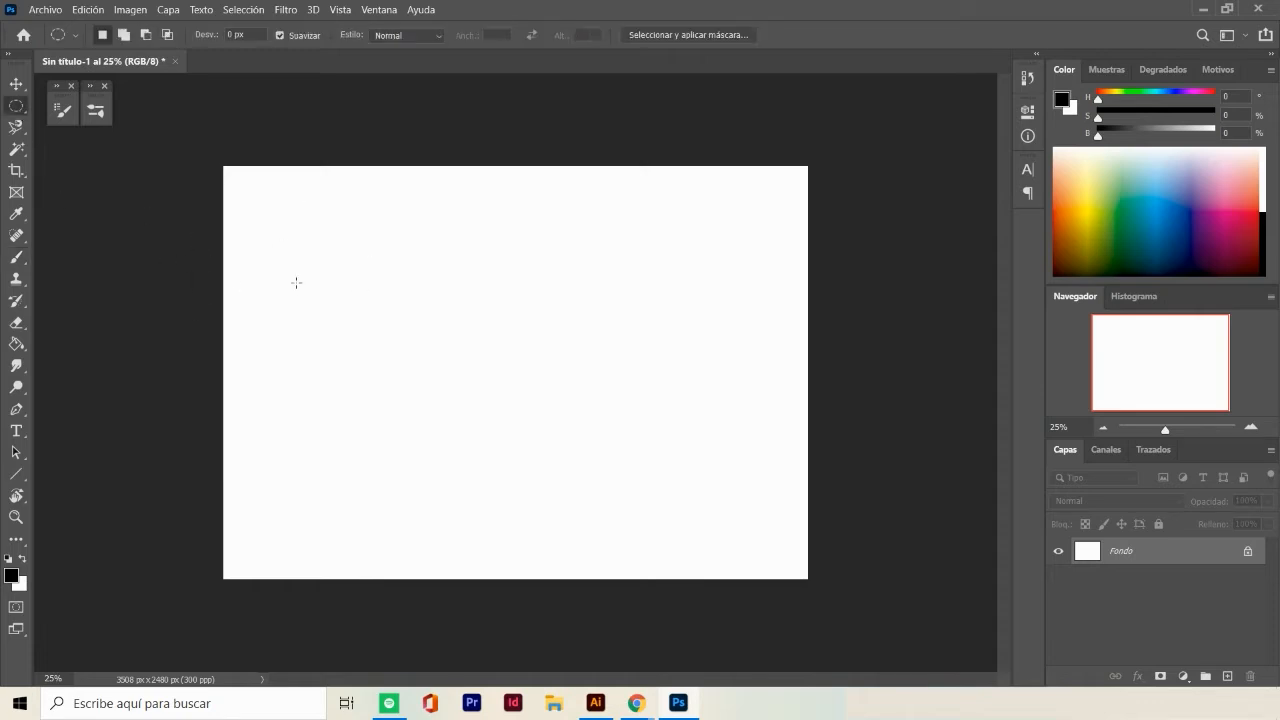
left_click_drag(303, 258, 350, 303)
key("alt+BackSpace")
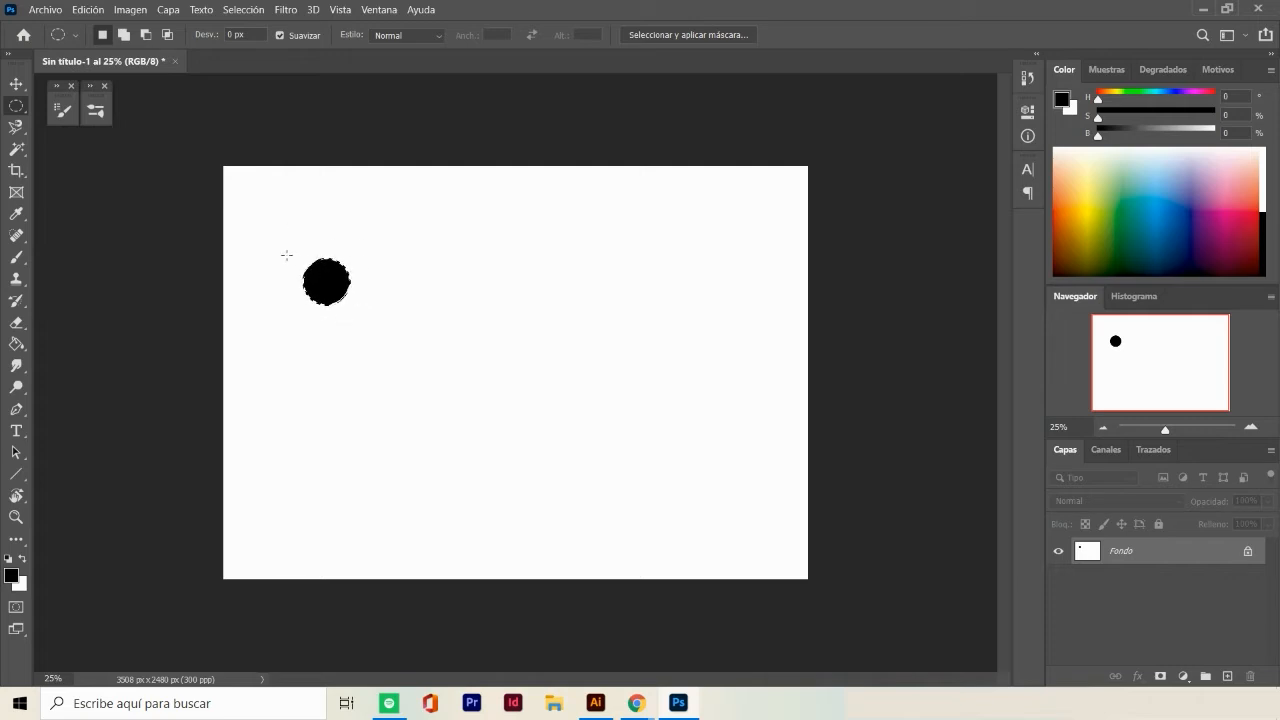
Select the area around the black circle and define it as a brush preset named "prueba 1"
left_click_drag(285, 254, 368, 317)
left_click(88, 10)
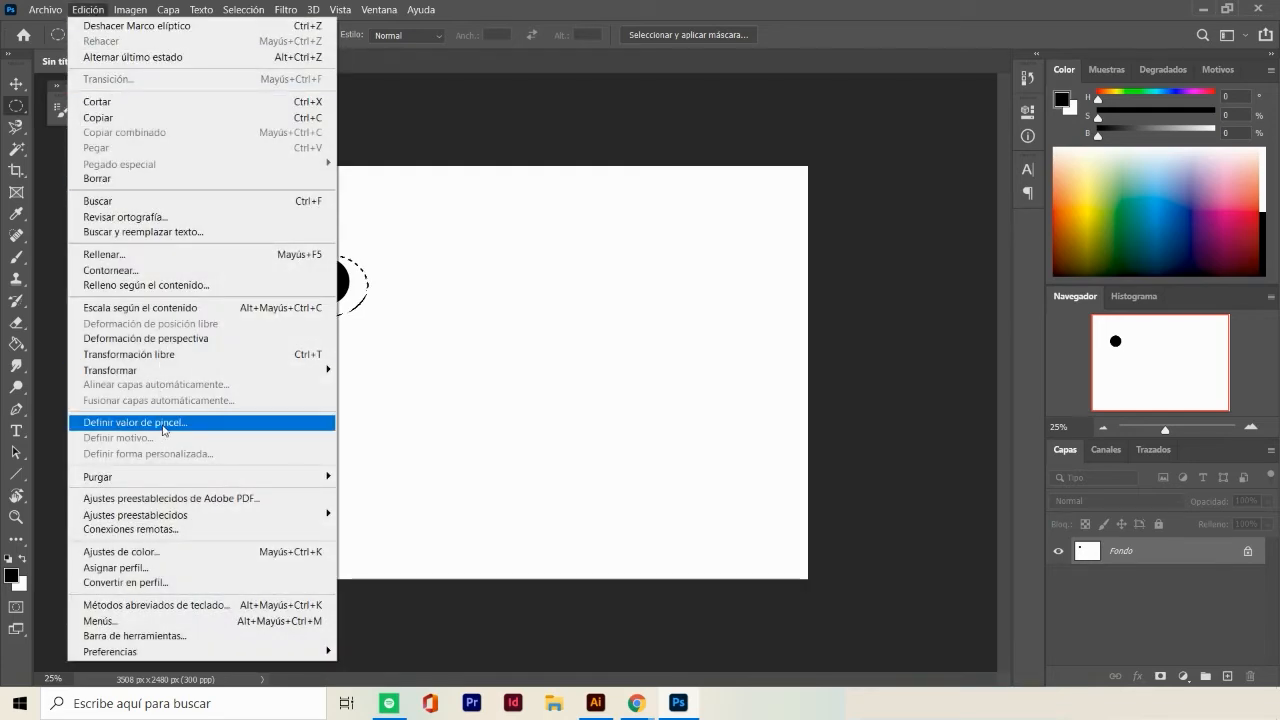
left_click(203, 424)
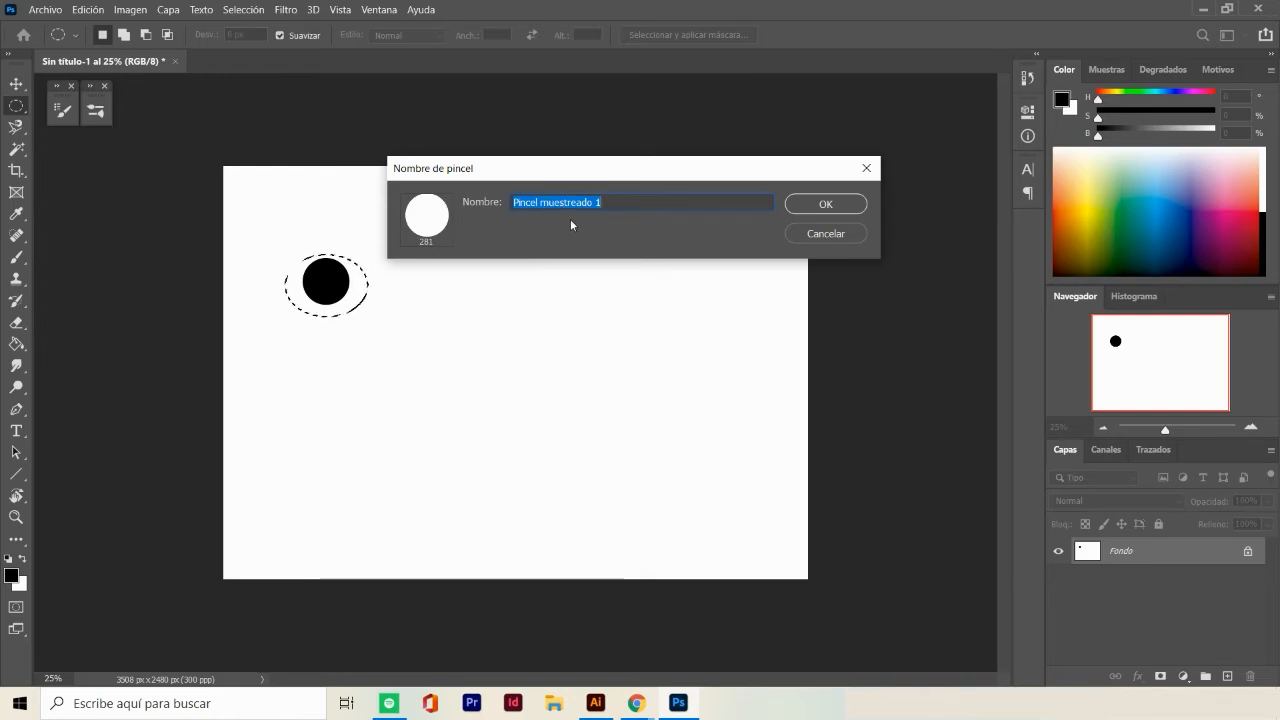
type("prueba")
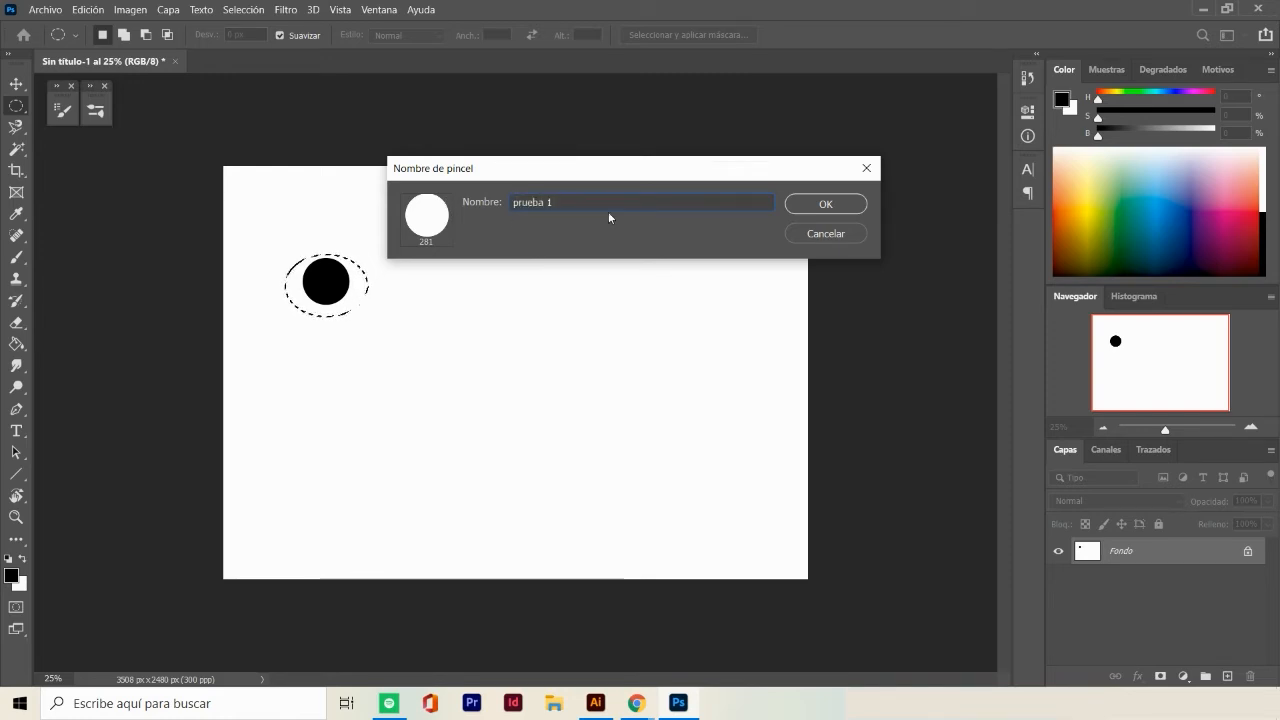
left_click(825, 204)
Check the prueba 1 brush in the brush presets and clear the elliptical selection around the black circle
key("b")
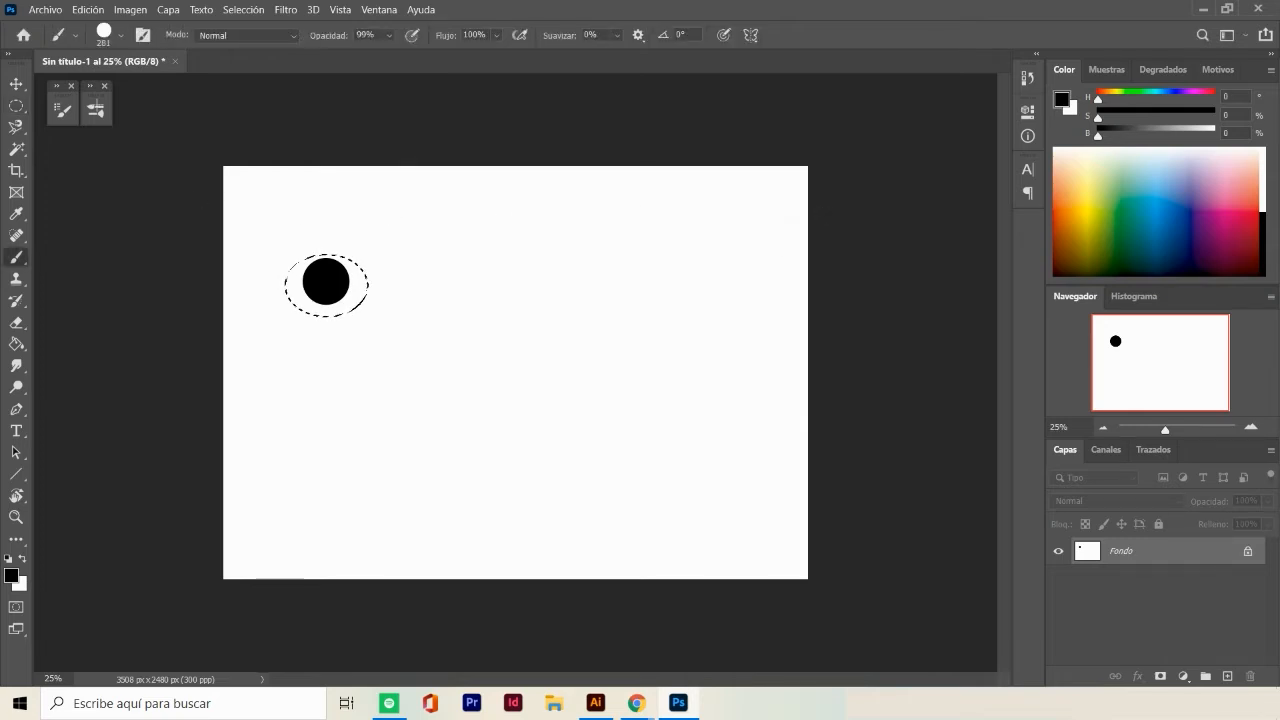
left_click(95, 110)
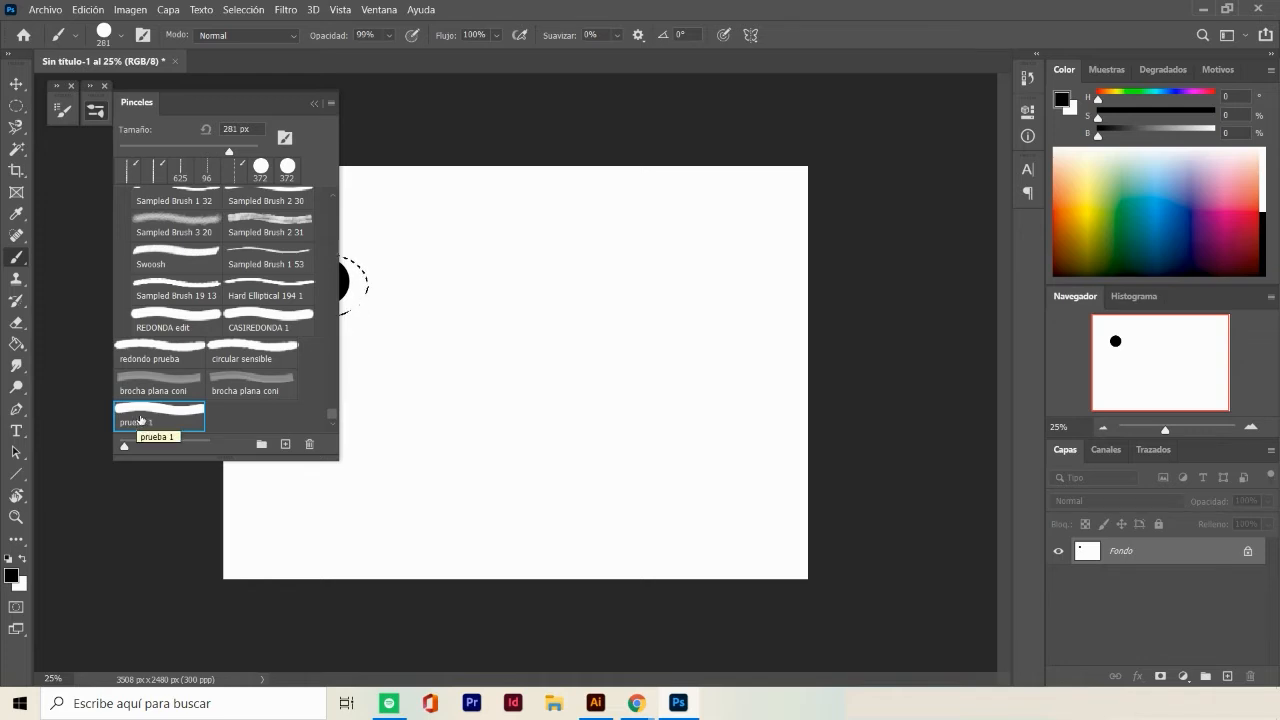
left_click(315, 104)
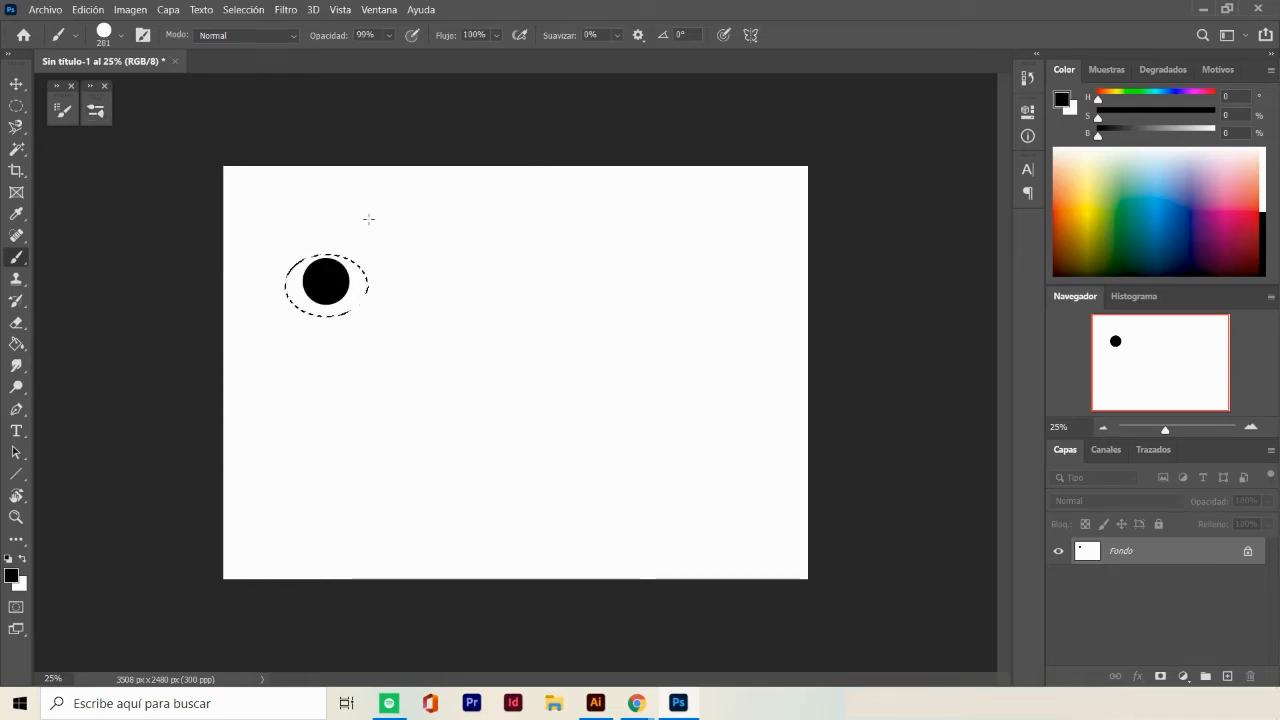
key("m")
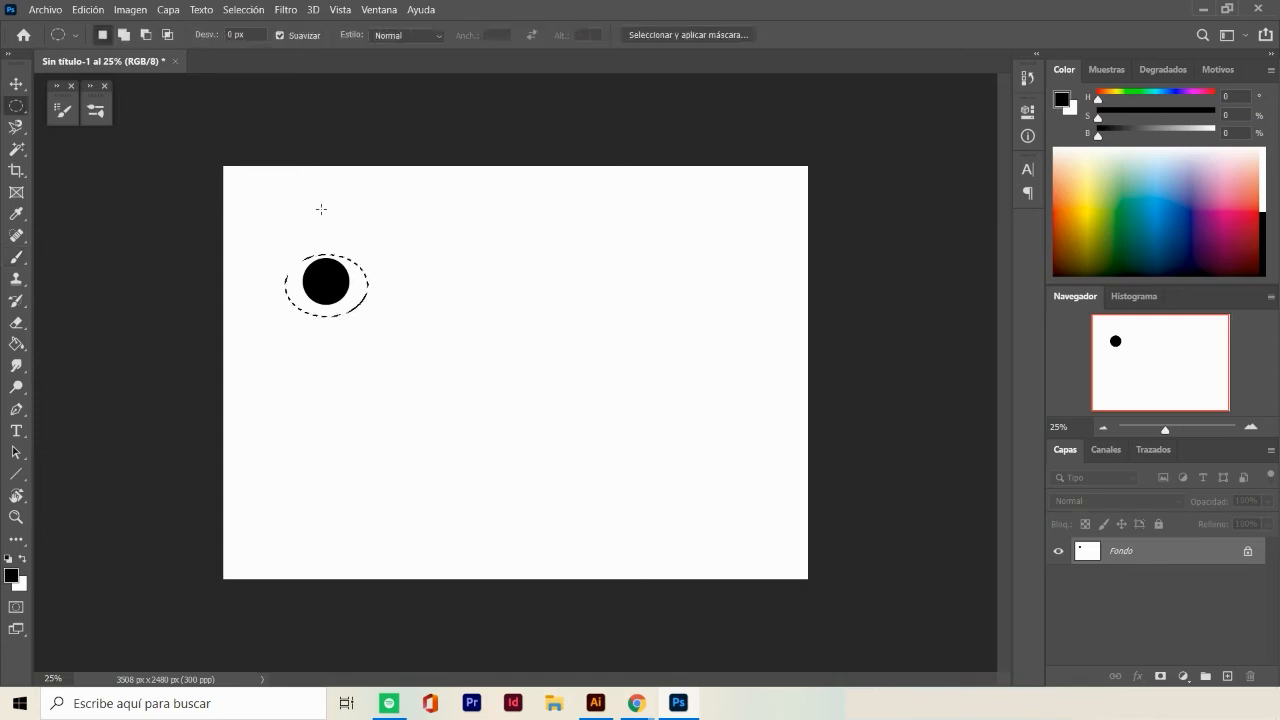
left_click(317, 240)
Paint a thick wavy test stroke with the prueba 1 brush and undo it
key("b")
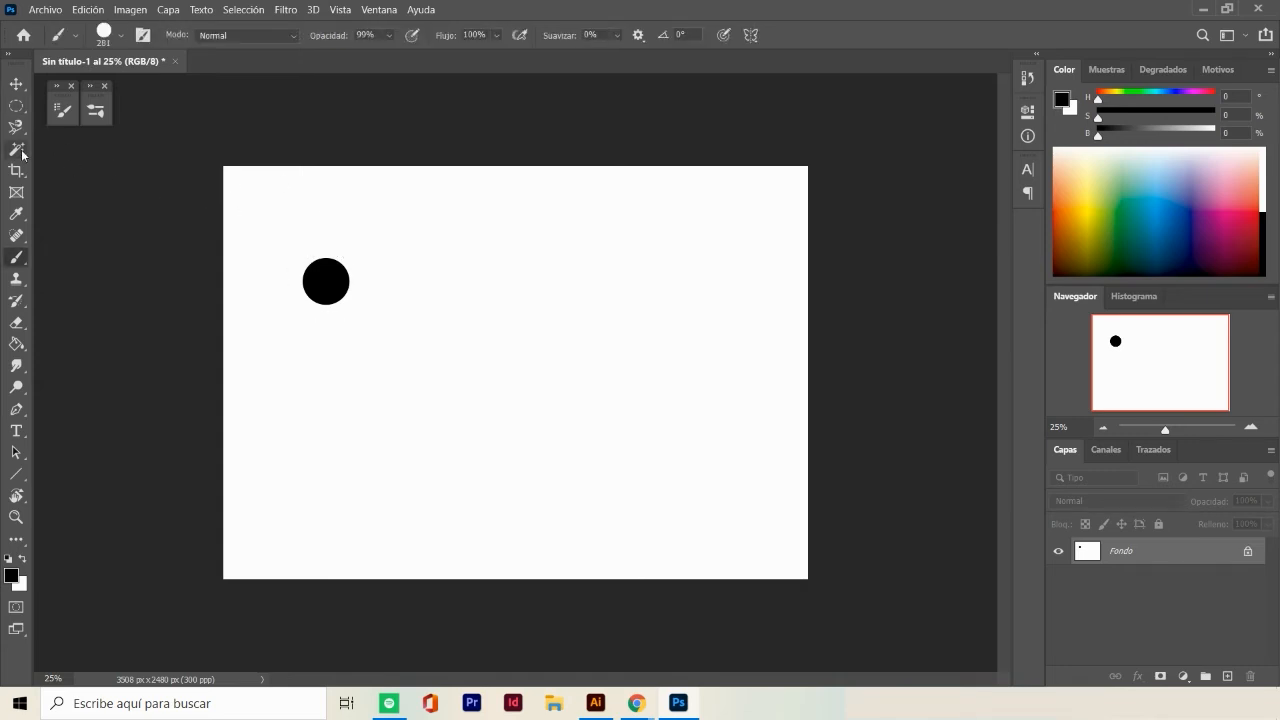
mouse_move(380, 290)
left_mouse_down()
mouse_move(510, 280)
mouse_move(570, 368)
mouse_move(700, 398)
mouse_move(688, 228)
left_mouse_up()
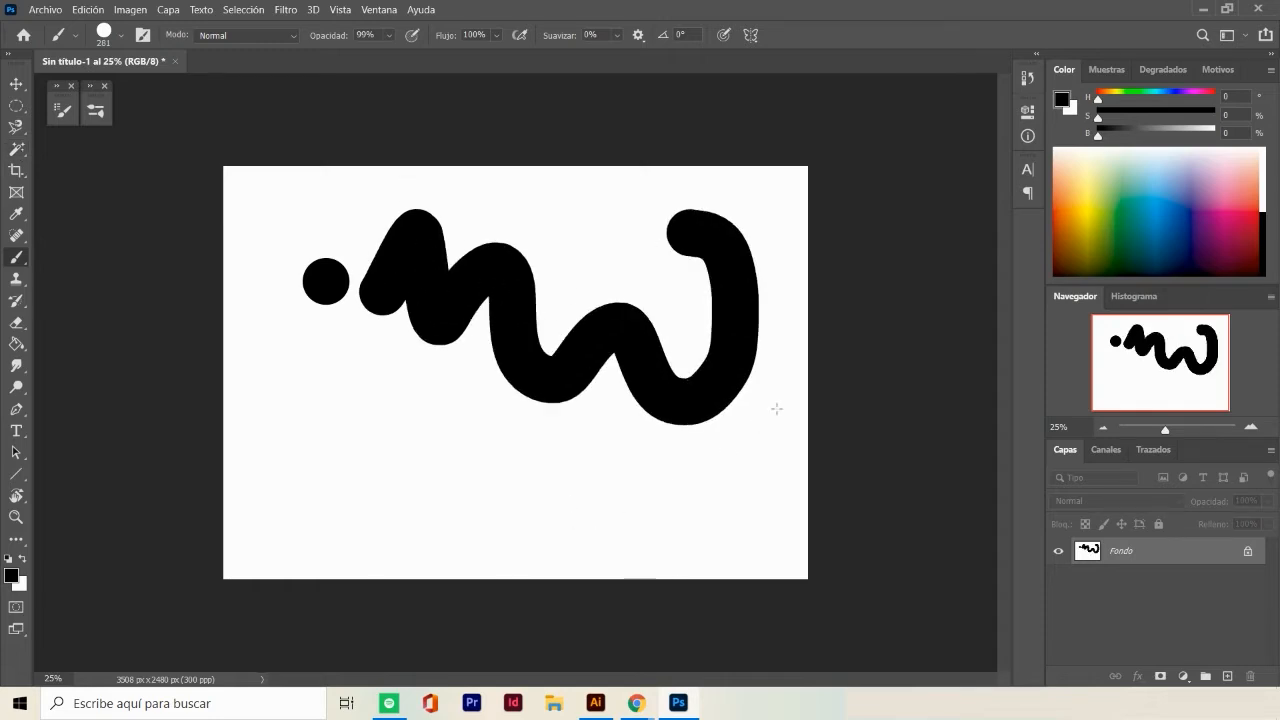
key("ctrl+z")
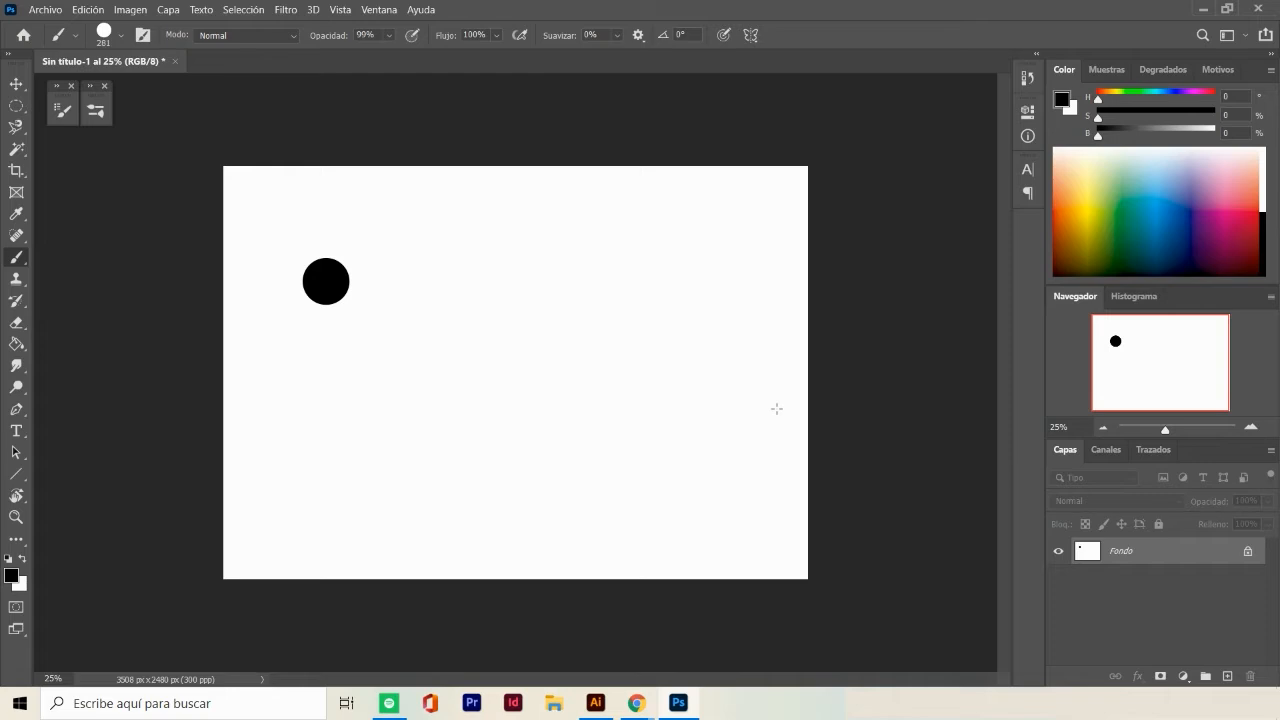
In the brush tip shape settings, flatten the tip to 16% roundness and set its angle to -72°
left_click(63, 112)
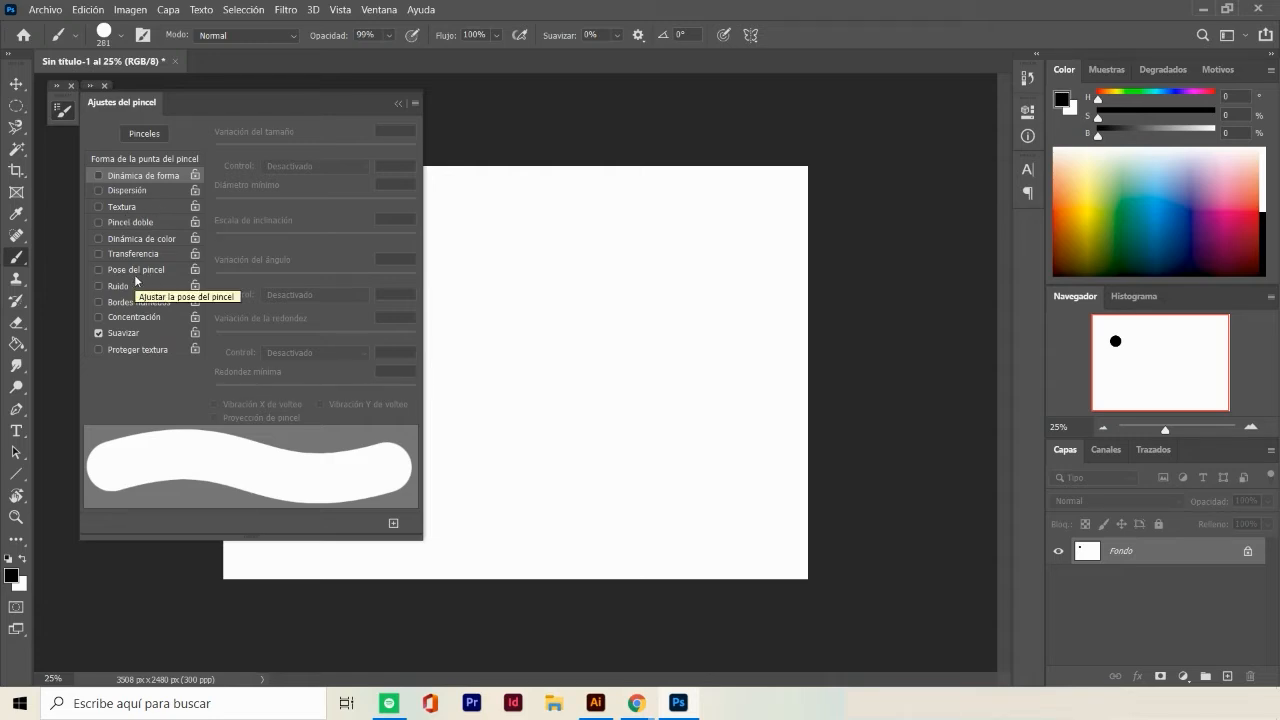
left_click(118, 161)
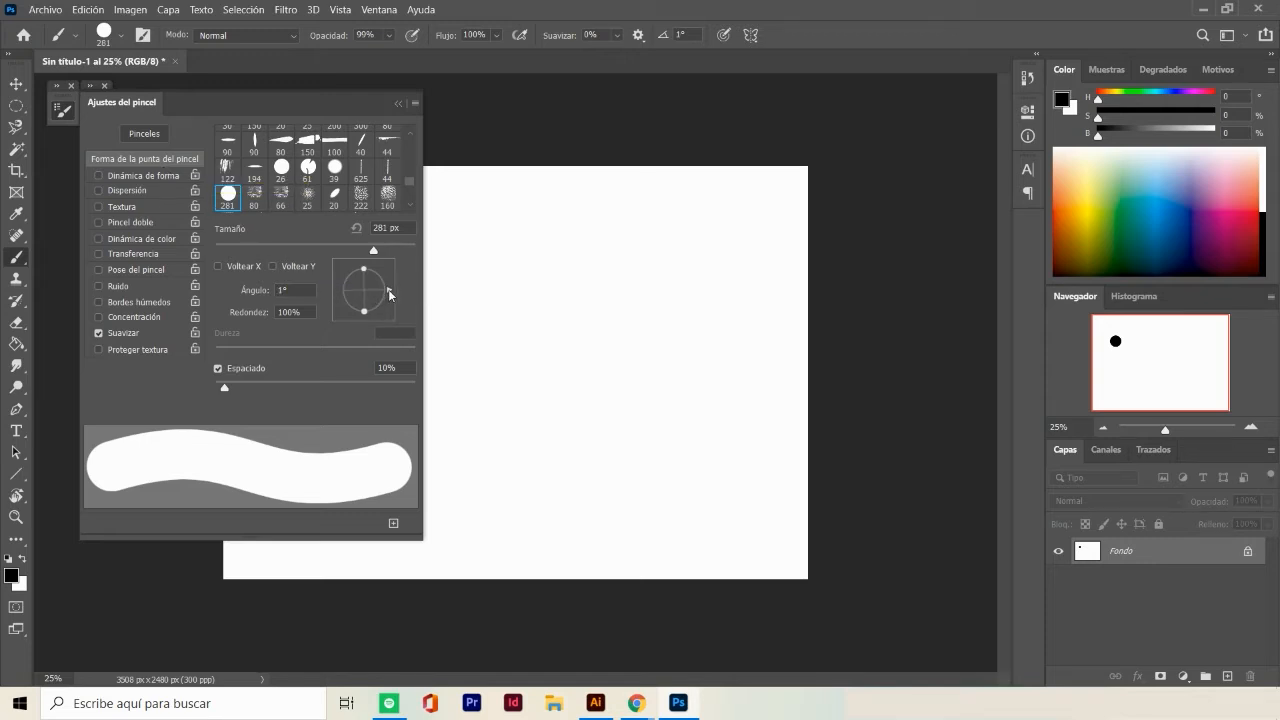
mouse_move(389, 294)
left_mouse_down()
mouse_move(387, 273)
mouse_move(390, 294)
mouse_move(365, 276)
mouse_move(364, 290)
mouse_move(366, 258)
mouse_move(378, 313)
mouse_move(363, 320)
mouse_move(375, 316)
left_mouse_up()
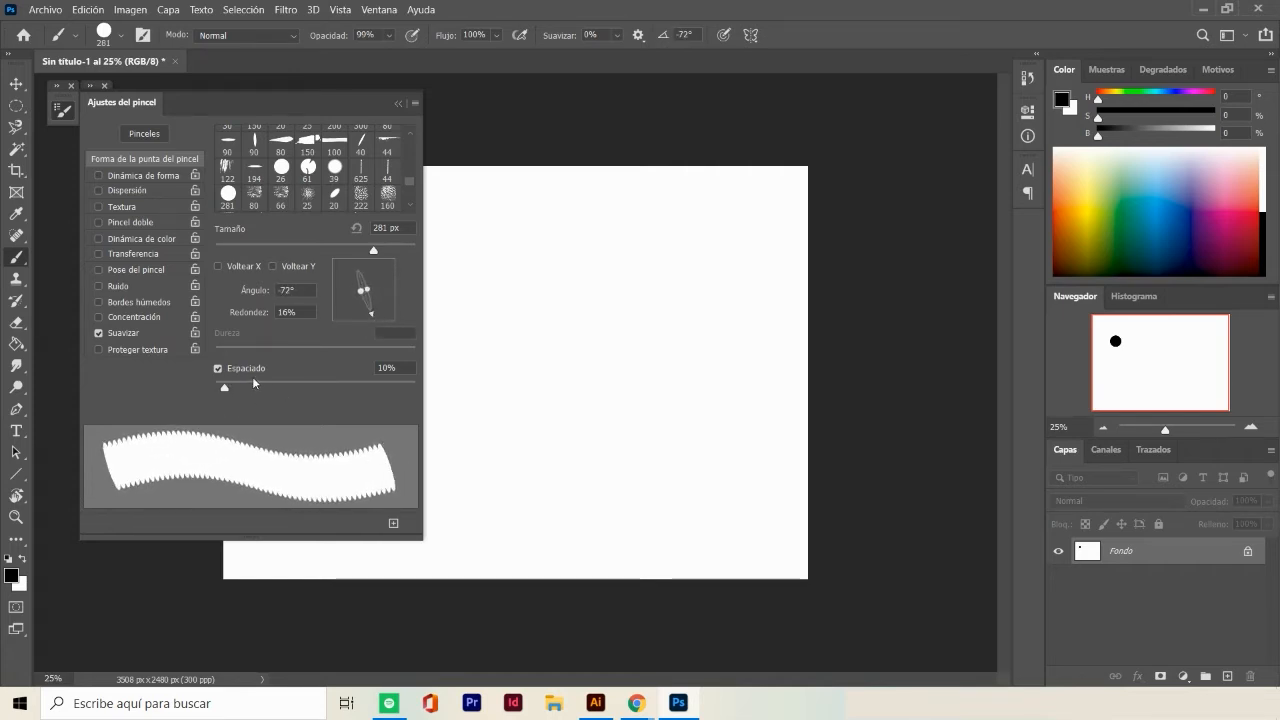
Turn the brush spacing off and on, try it at 59% with a test stroke, and undo the stroke
left_click(219, 368)
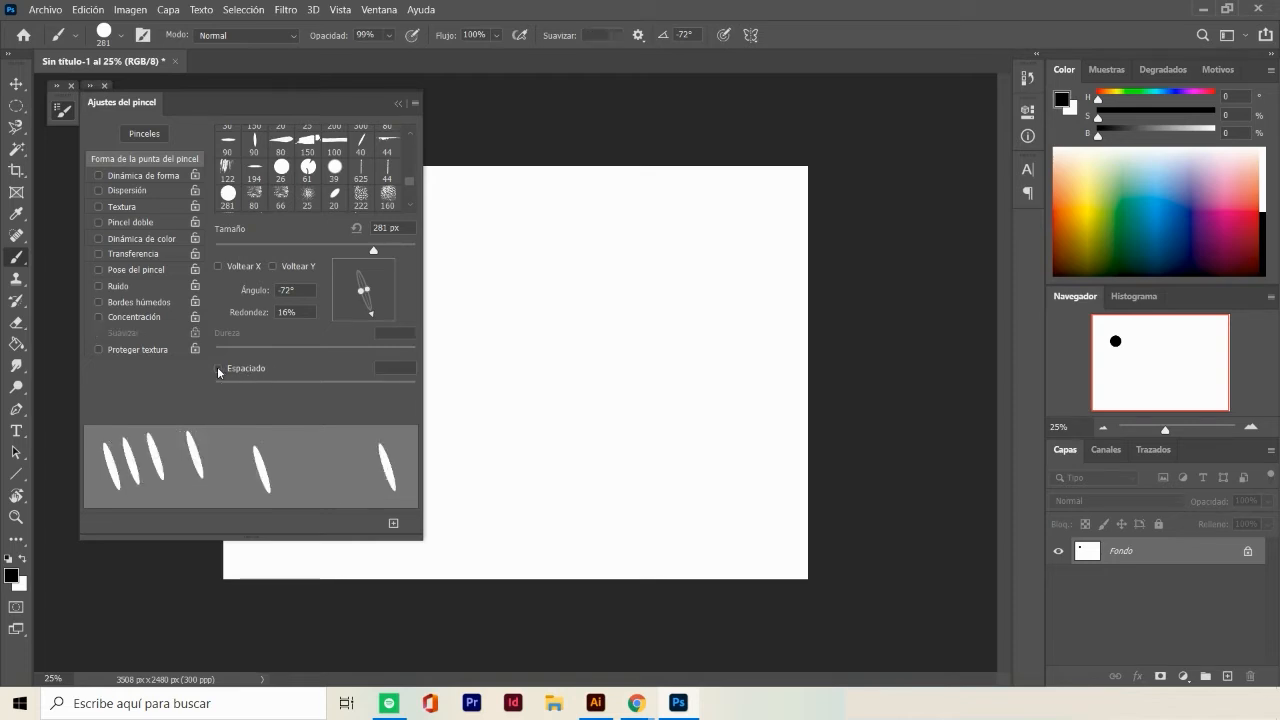
left_click(219, 369)
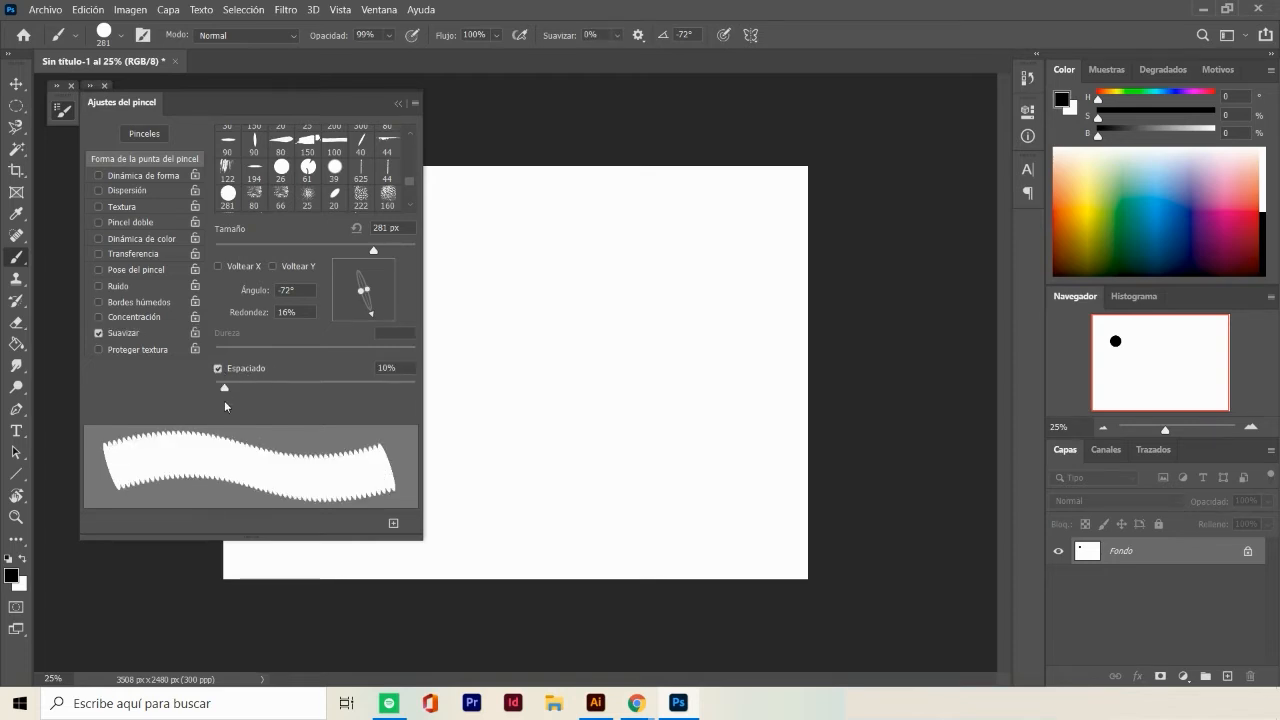
left_click_drag(224, 388, 274, 396)
mouse_move(466, 321)
left_mouse_down()
mouse_move(560, 280)
mouse_move(584, 371)
mouse_move(651, 350)
mouse_move(685, 287)
mouse_move(748, 368)
mouse_move(748, 471)
mouse_move(663, 507)
mouse_move(555, 522)
left_mouse_up()
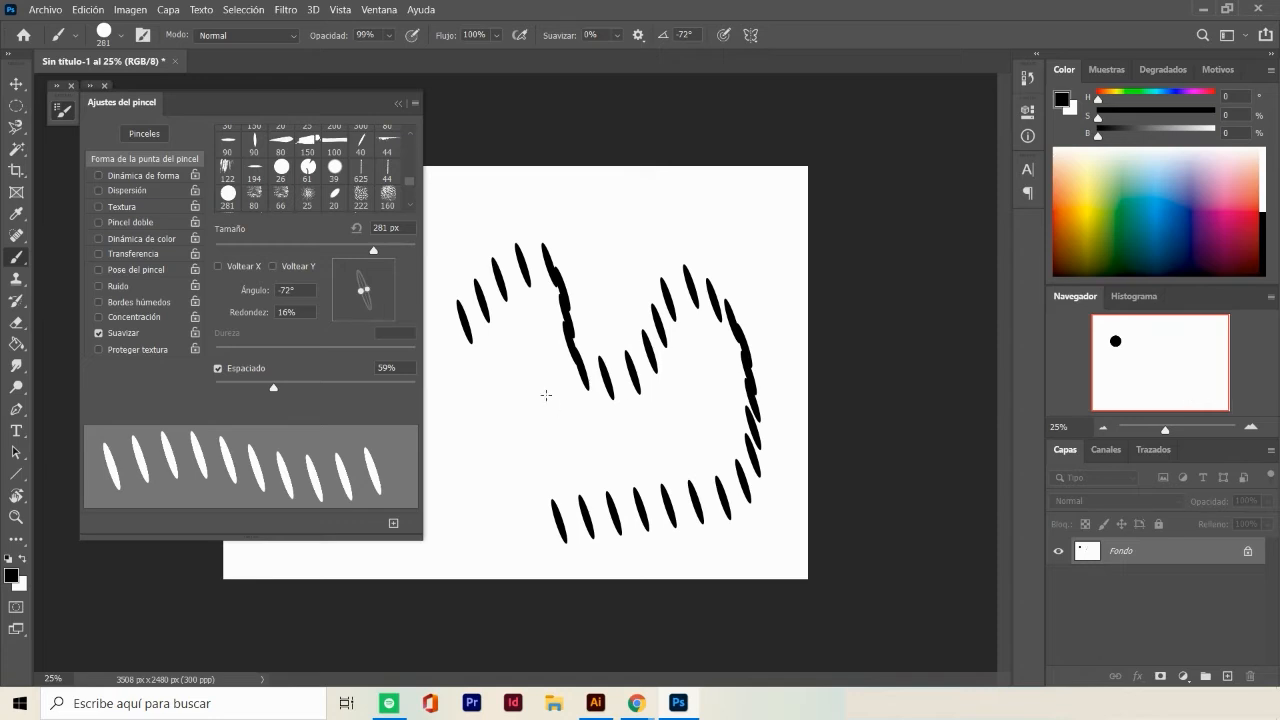
key("ctrl+z")
Set the brush spacing to 1%, test it with a wavy stroke, and undo the stroke
left_click_drag(274, 391, 213, 391)
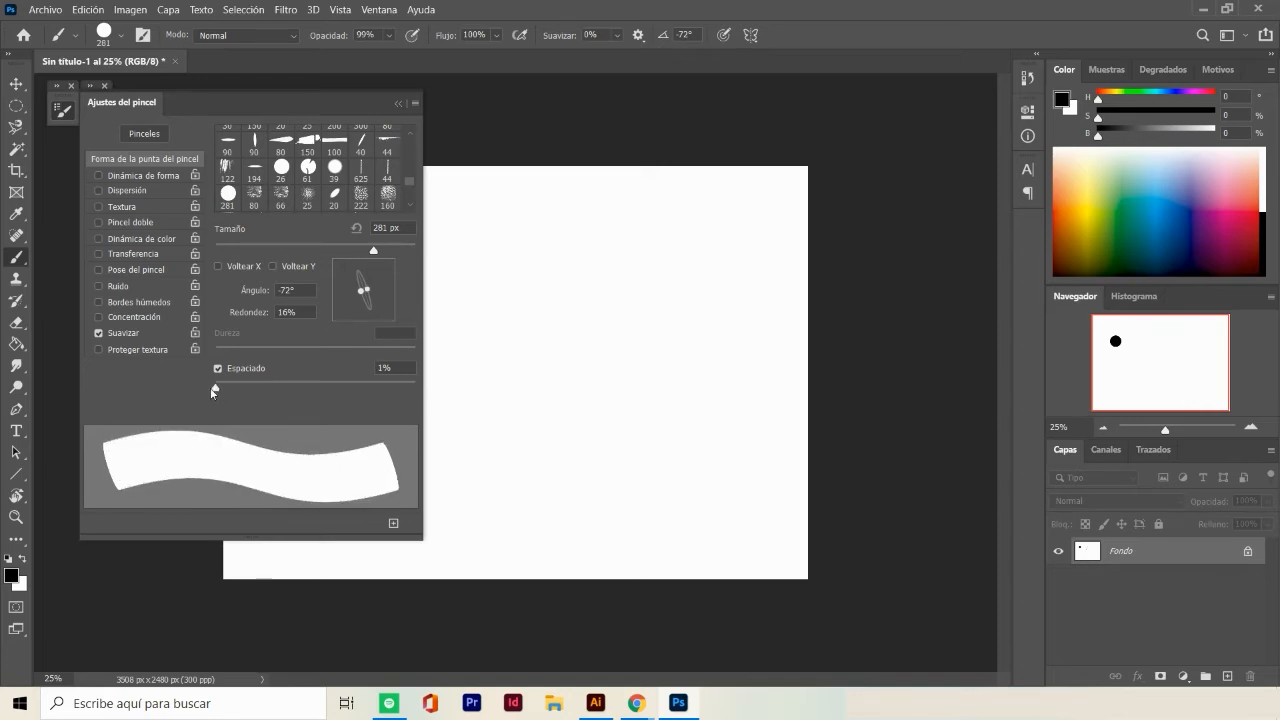
mouse_move(454, 343)
left_mouse_down()
mouse_move(560, 307)
mouse_move(631, 396)
mouse_move(677, 385)
mouse_move(727, 303)
mouse_move(779, 296)
left_mouse_up()
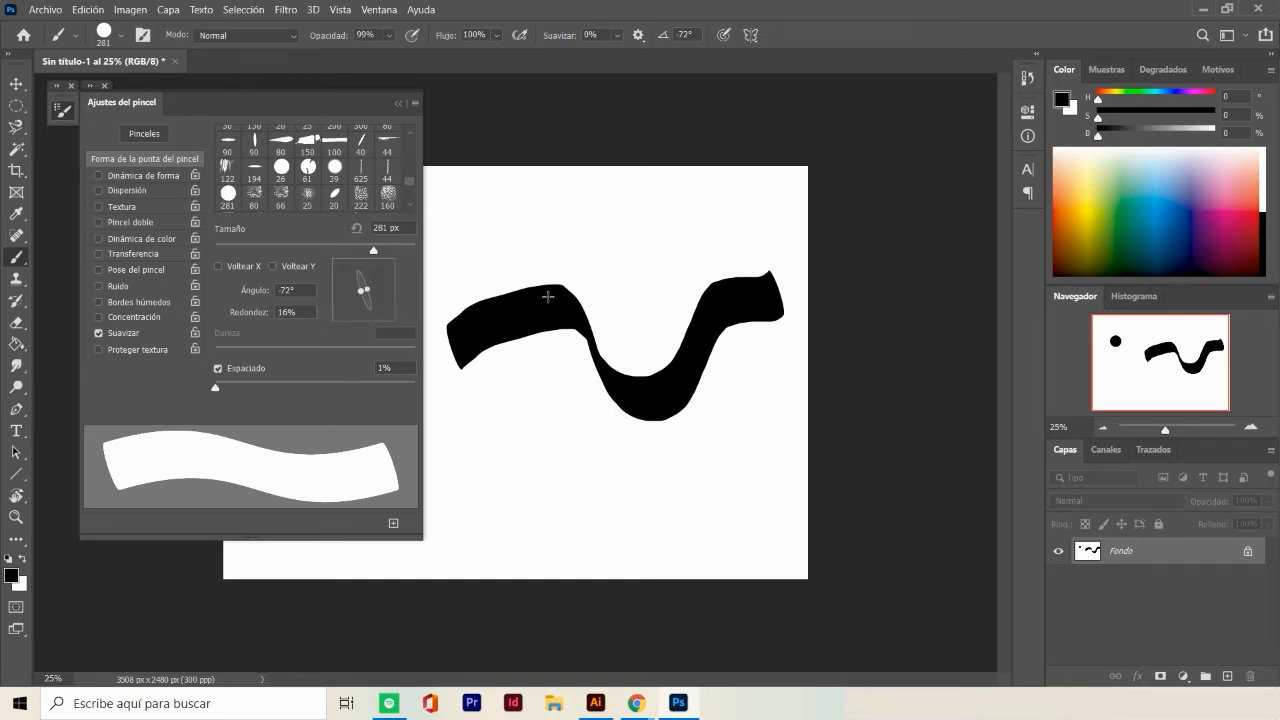
key("ctrl+z")
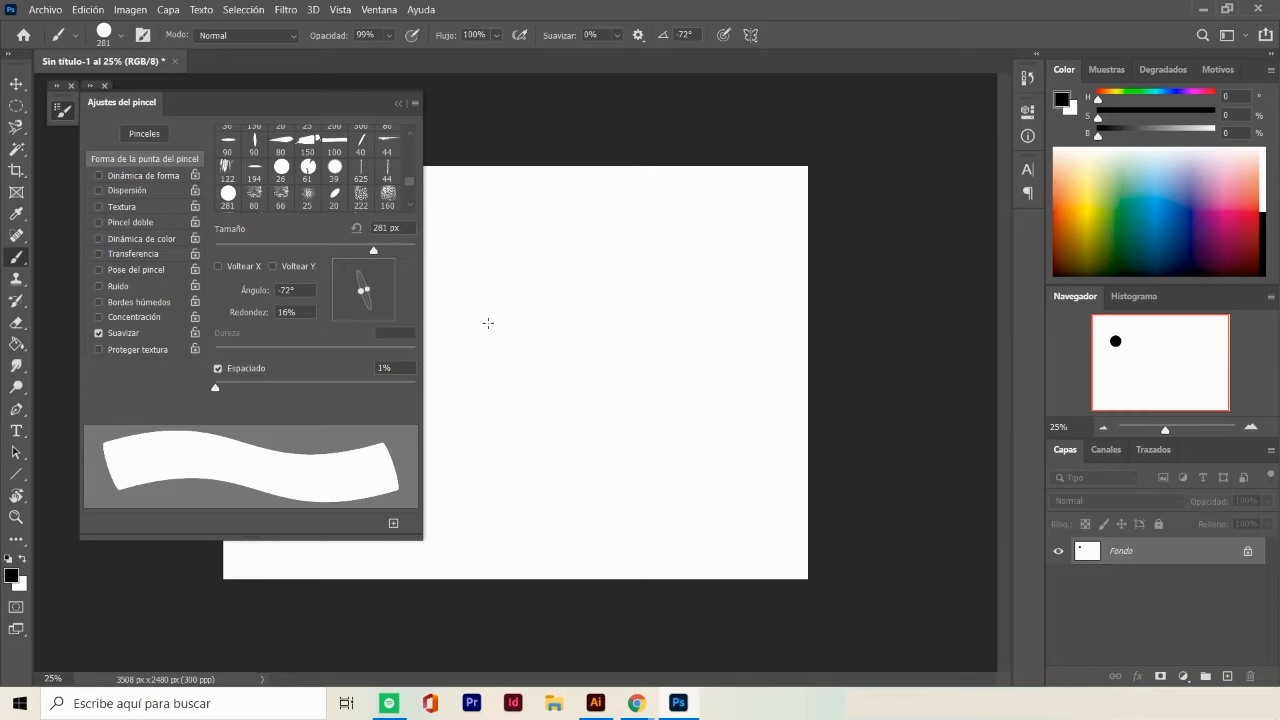
Enable Shape Dynamics (Dinámica de forma) and set the size control to pen pressure (Presión de la pluma)
left_click(123, 180)
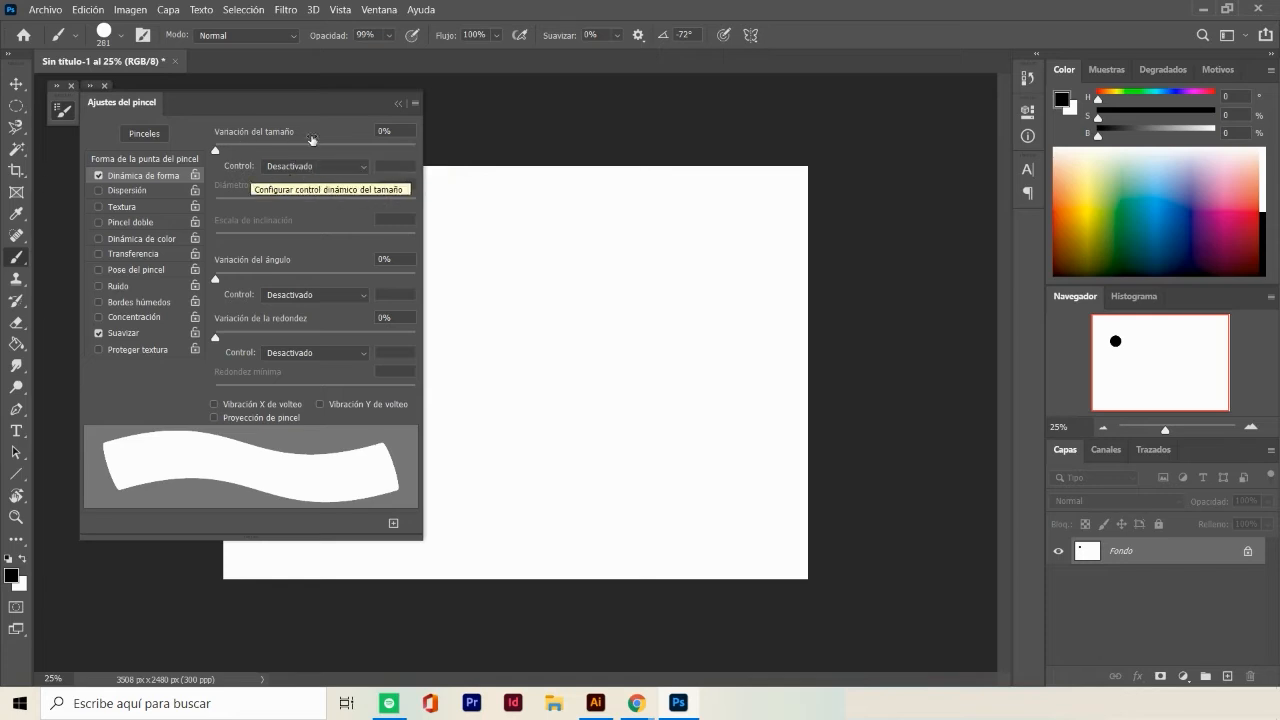
left_click(357, 167)
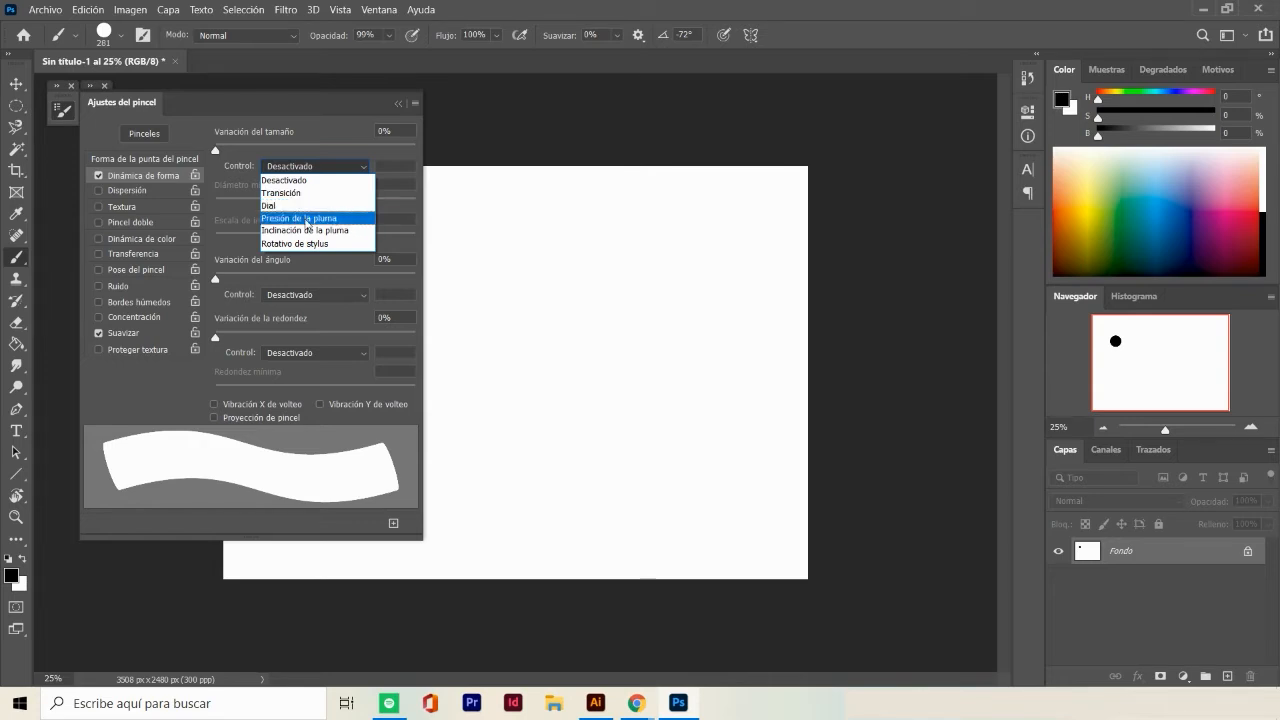
left_click(306, 219)
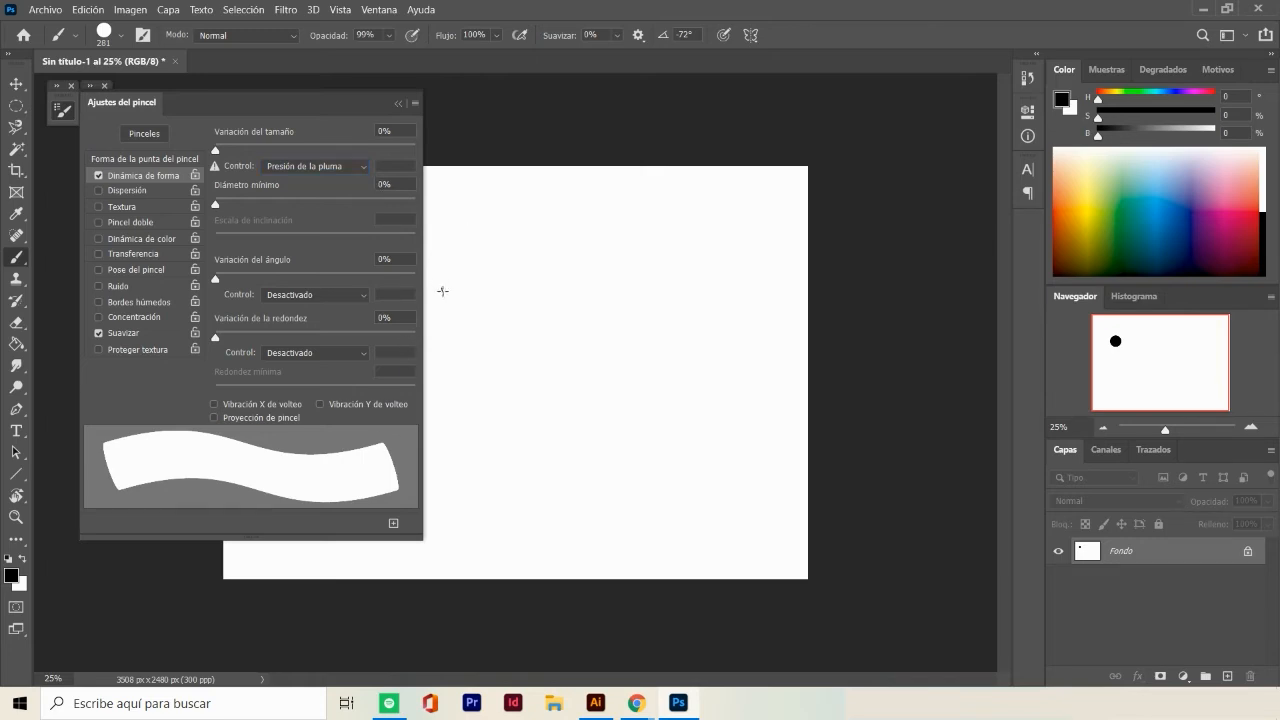
Paint test strokes with varying pen pressure on the canvas and undo them
mouse_move(443, 290)
left_mouse_down()
mouse_move(490, 245)
mouse_move(540, 252)
mouse_move(595, 340)
mouse_move(662, 318)
mouse_move(714, 340)
mouse_move(742, 268)
left_mouse_up()
left_click(735, 335)
mouse_move(487, 450)
left_mouse_down()
mouse_move(526, 454)
mouse_move(521, 507)
mouse_move(623, 469)
mouse_move(635, 543)
mouse_move(738, 479)
mouse_move(755, 377)
mouse_move(789, 378)
left_mouse_up()
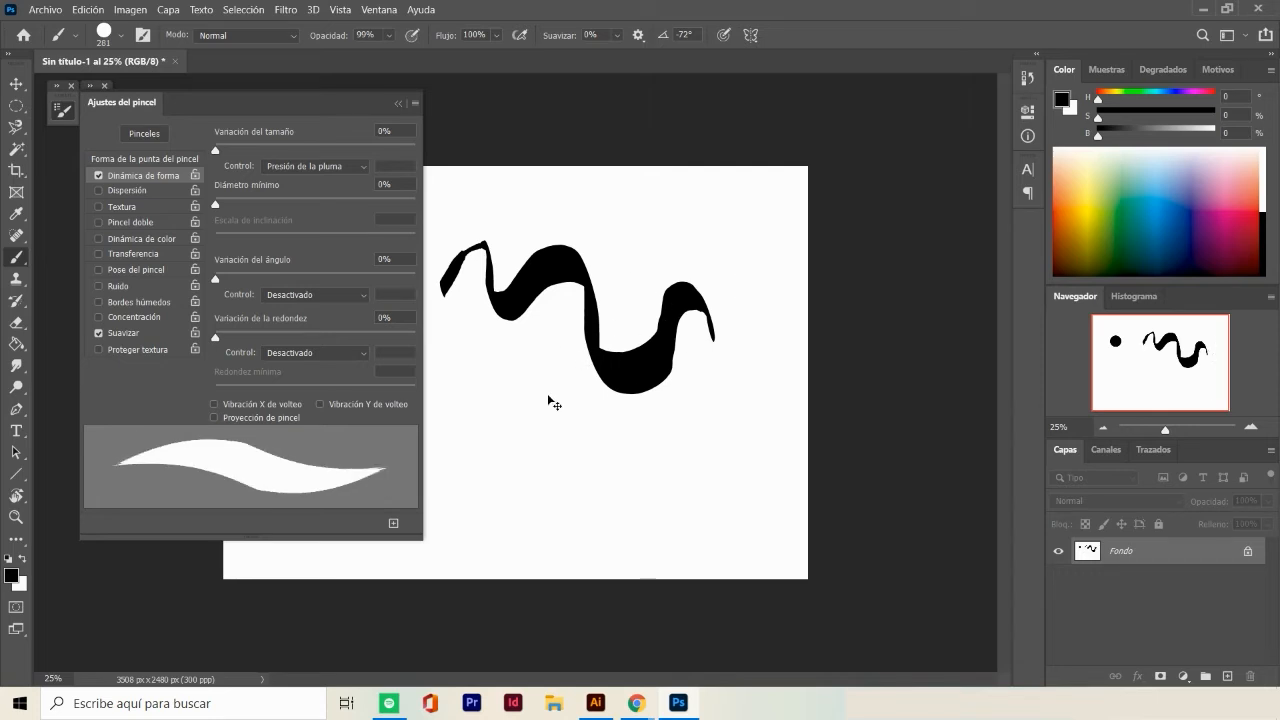
key("ctrl+z")
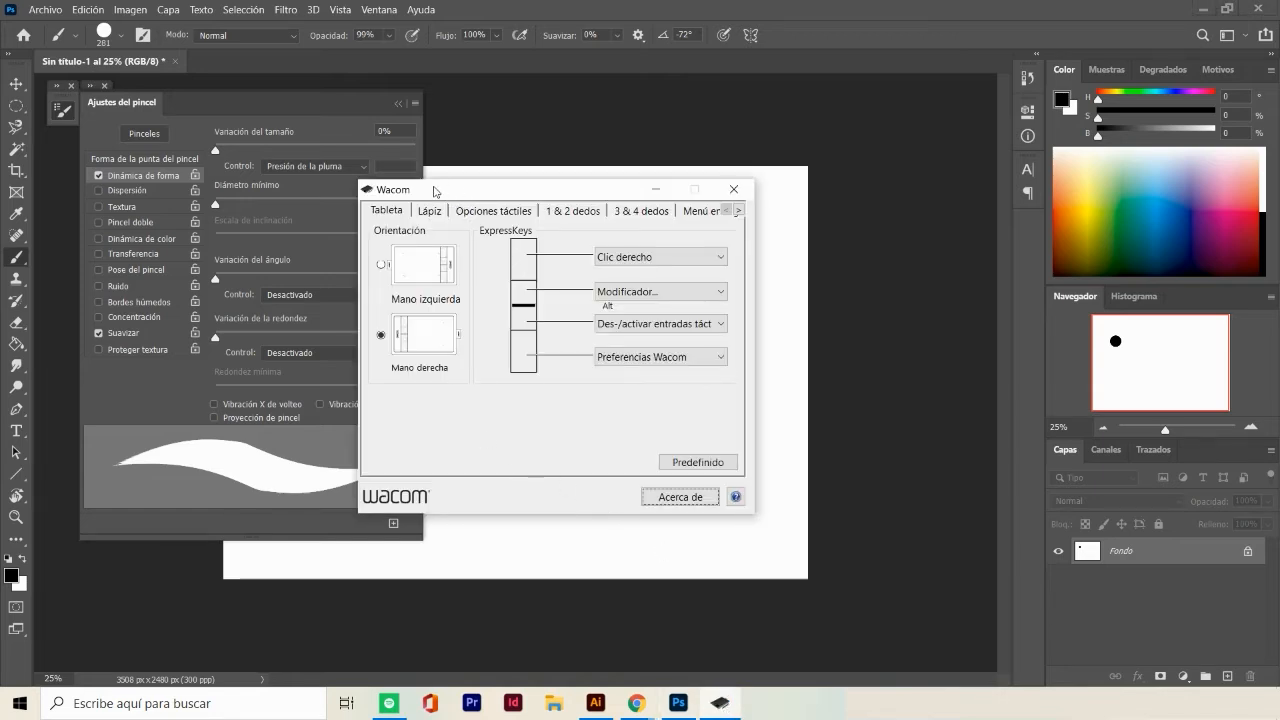
In the Wacom pen settings, make the tip sensitivity one notch softer, and return to the Photoshop canvas
left_click(430, 211)
left_click_drag(467, 196, 897, 98)
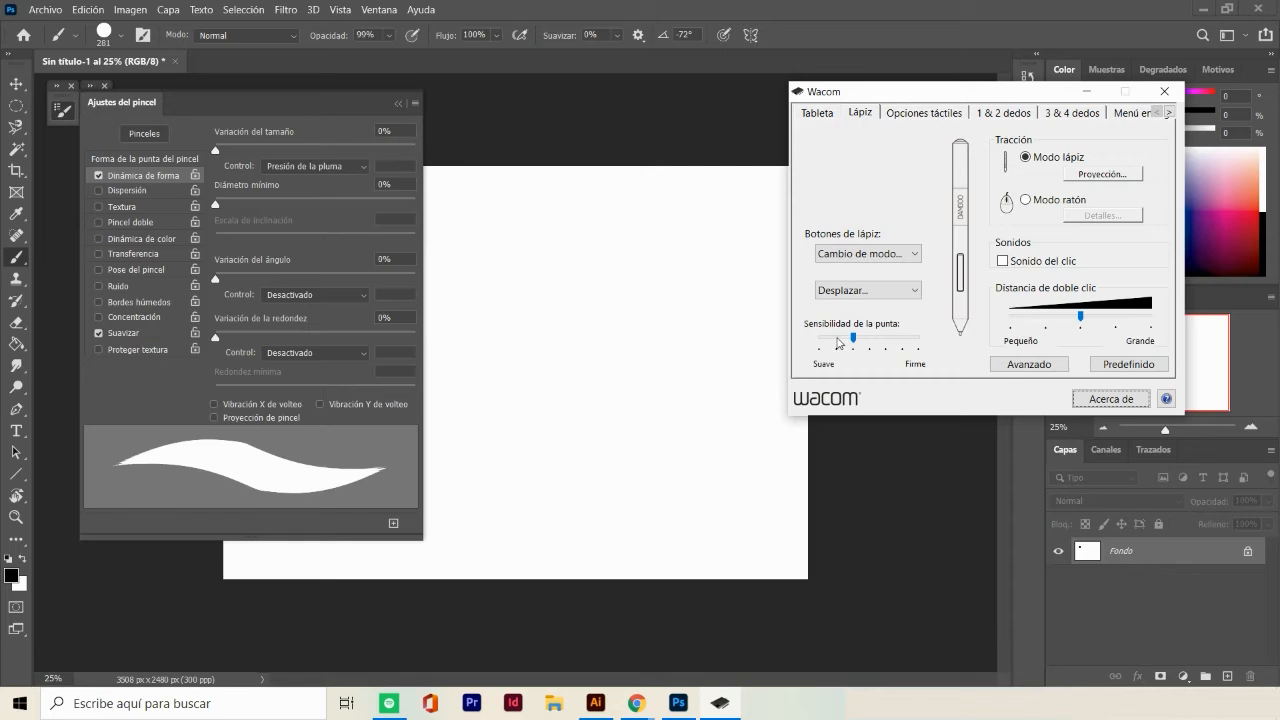
left_click(472, 353)
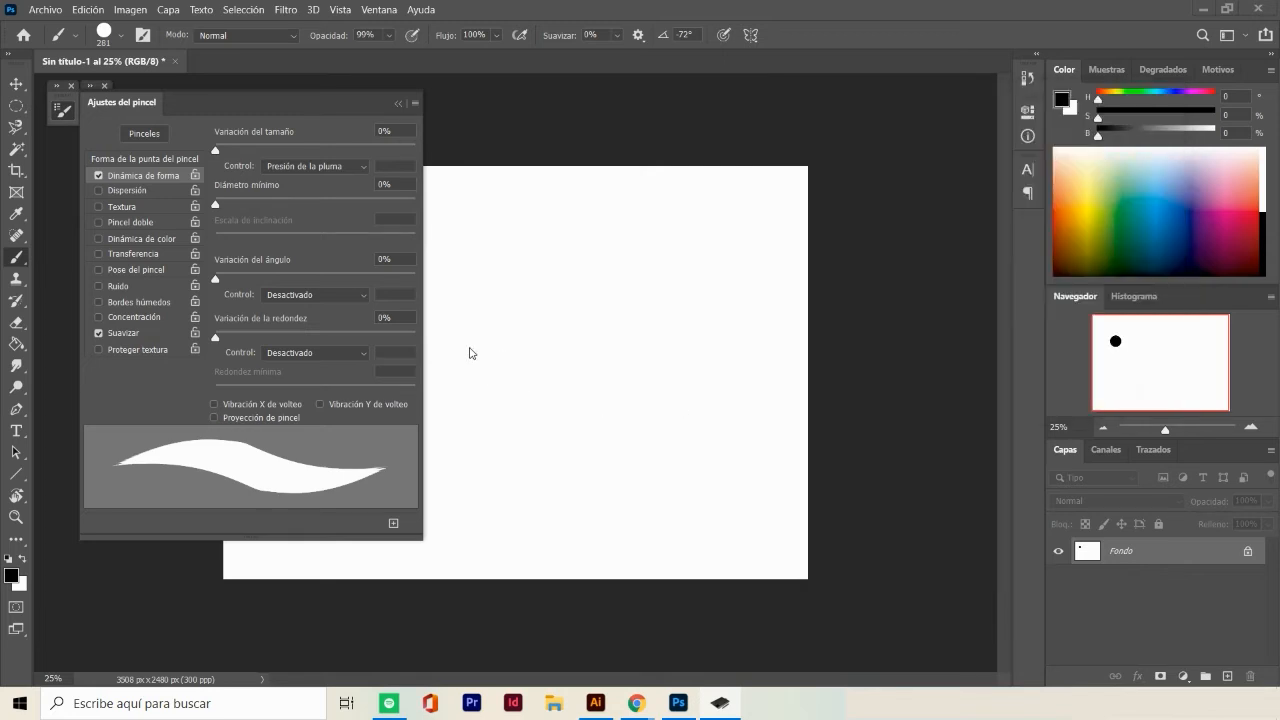
Test the softer pen tip sensitivity with wavy strokes on the canvas and undo them
mouse_move(458, 332)
left_mouse_down()
mouse_move(505, 350)
mouse_move(548, 300)
mouse_move(580, 410)
mouse_move(638, 318)
mouse_move(690, 380)
left_mouse_up()
left_click_drag(718, 322, 718, 304)
key("ctrl+z")
key("ctrl+z")
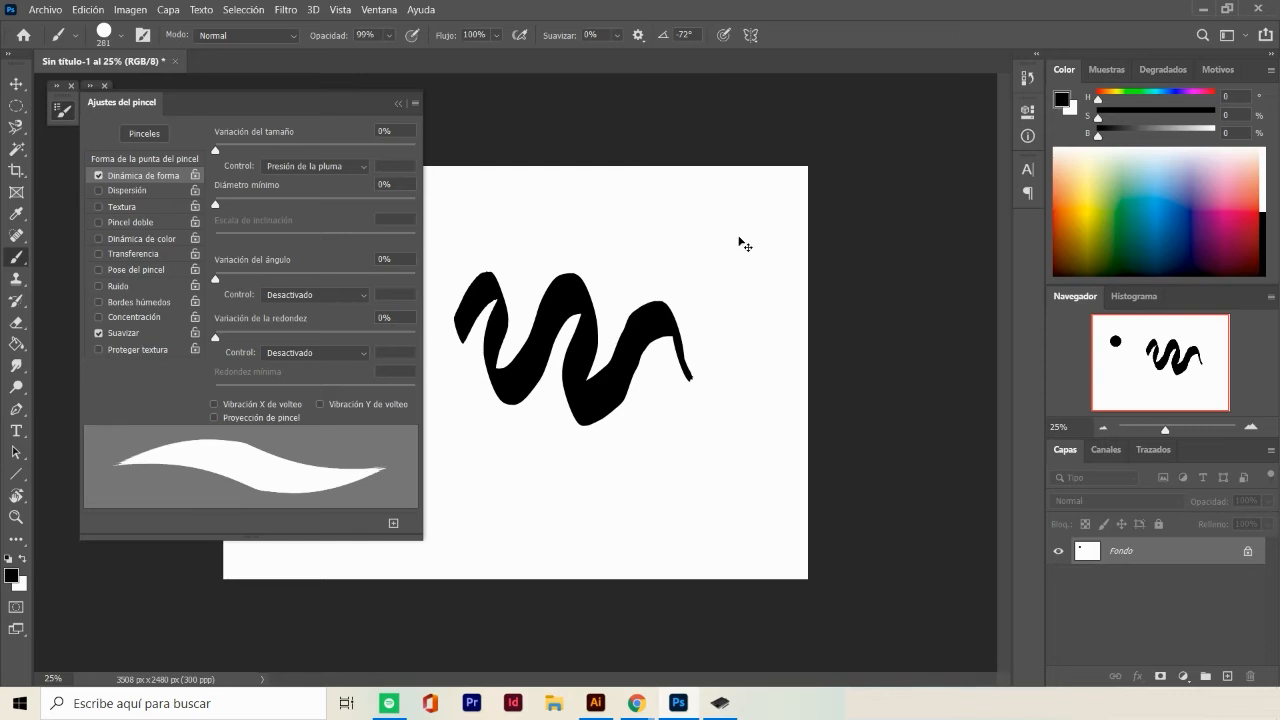
Set the Wacom pen's tip sensitivity one notch firmer than the middle, test it with a wavy stroke on the Photoshop canvas, and undo the stroke
left_click(722, 705)
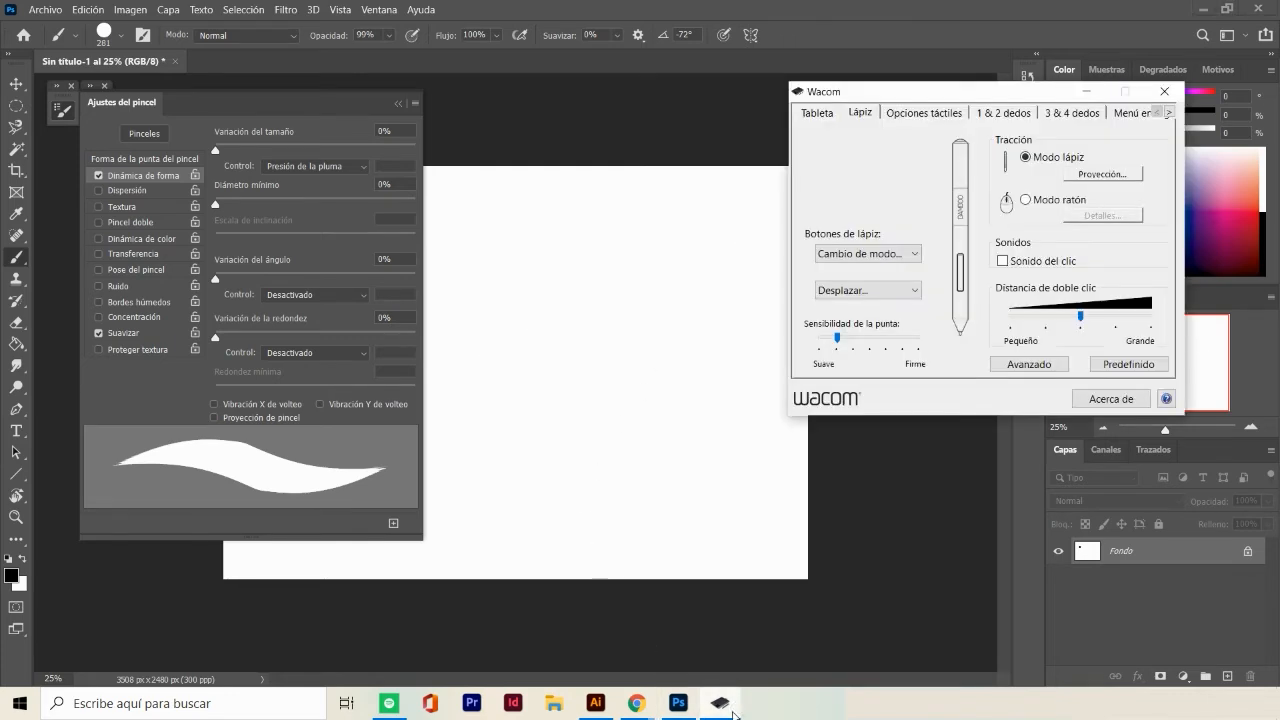
left_click(885, 339)
left_click(885, 340)
left_click(556, 342)
mouse_move(450, 290)
left_mouse_down()
mouse_move(492, 272)
mouse_move(489, 337)
mouse_move(532, 294)
mouse_move(562, 287)
mouse_move(538, 402)
mouse_move(596, 373)
mouse_move(622, 327)
mouse_move(650, 353)
mouse_move(620, 439)
mouse_move(685, 427)
mouse_move(680, 485)
mouse_move(720, 479)
mouse_move(732, 531)
mouse_move(780, 512)
left_mouse_up()
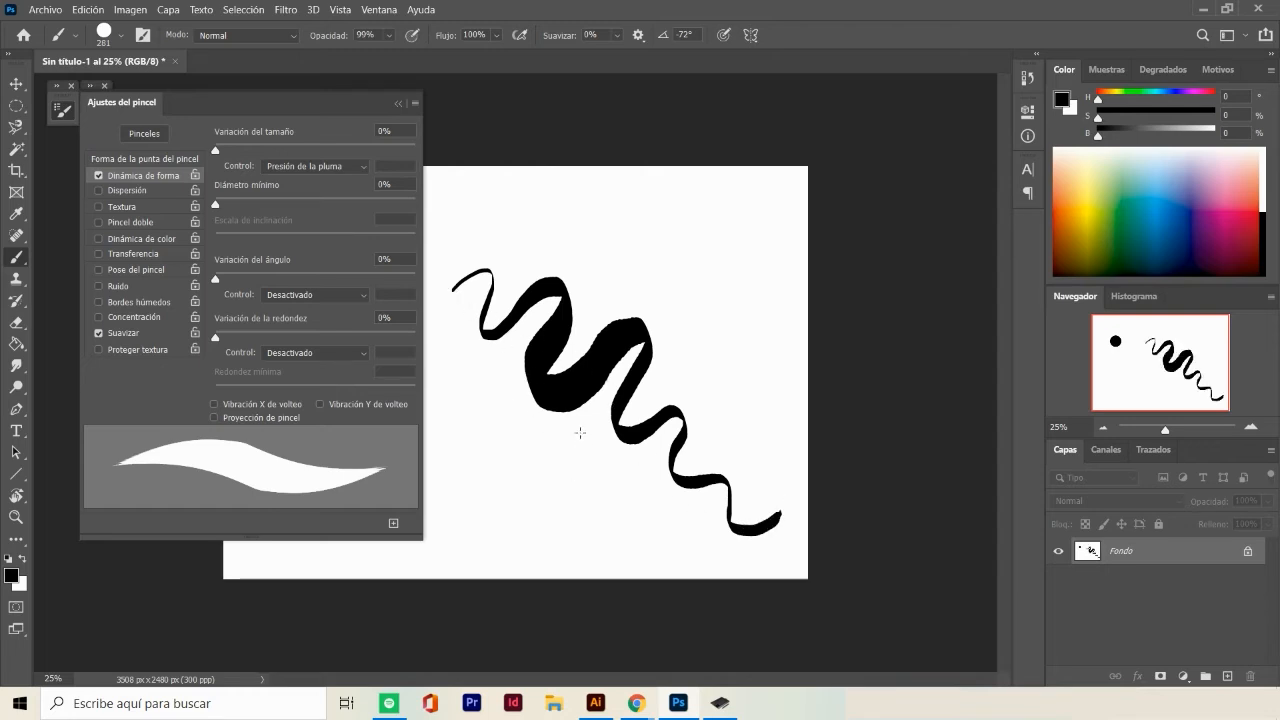
key("ctrl+z")
Set the Wacom pen's tip sensitivity to the middle notch and paint a wavy test stroke across the upper part of the Photoshop canvas
left_click(720, 703)
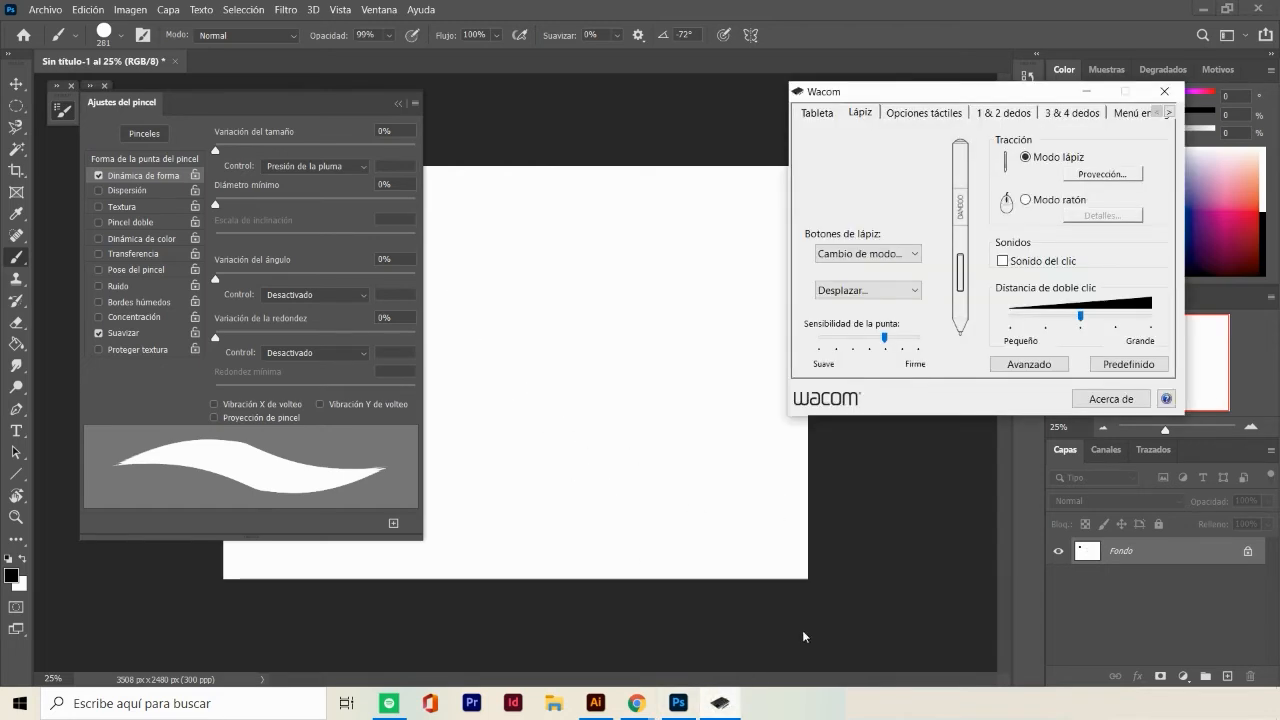
left_click(885, 340)
left_click_drag(884, 342, 869, 342)
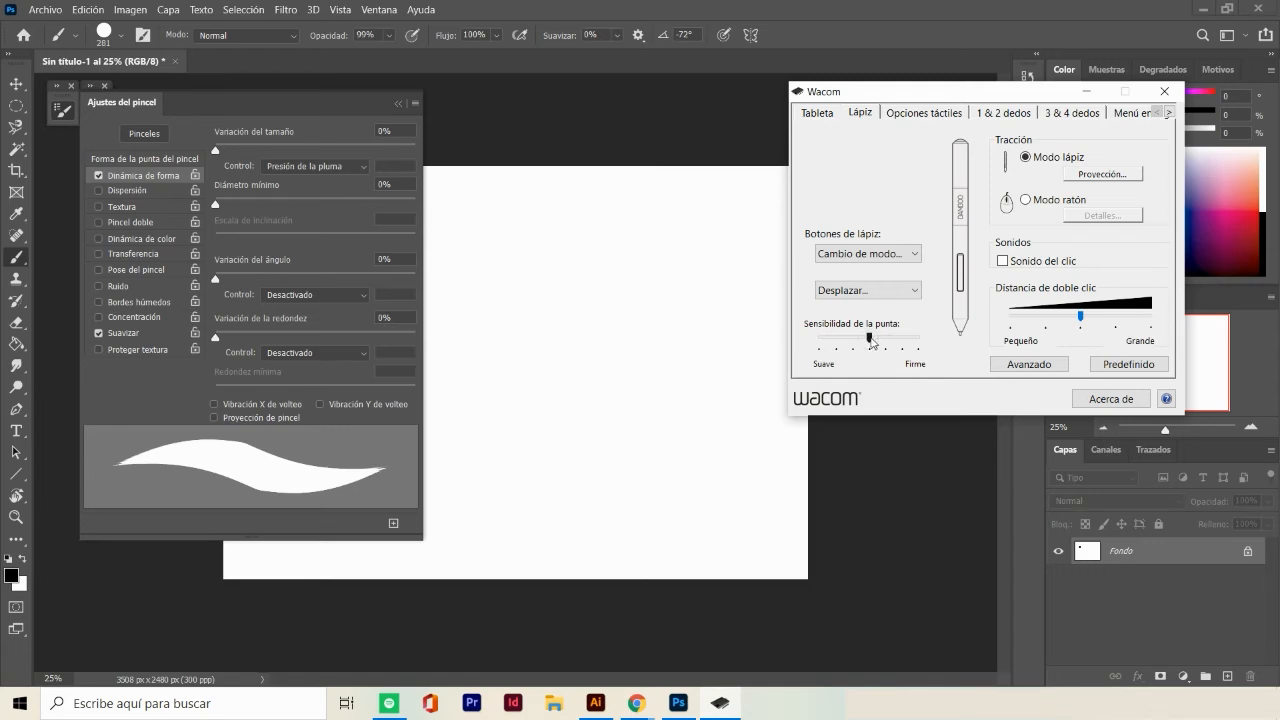
left_click(608, 146)
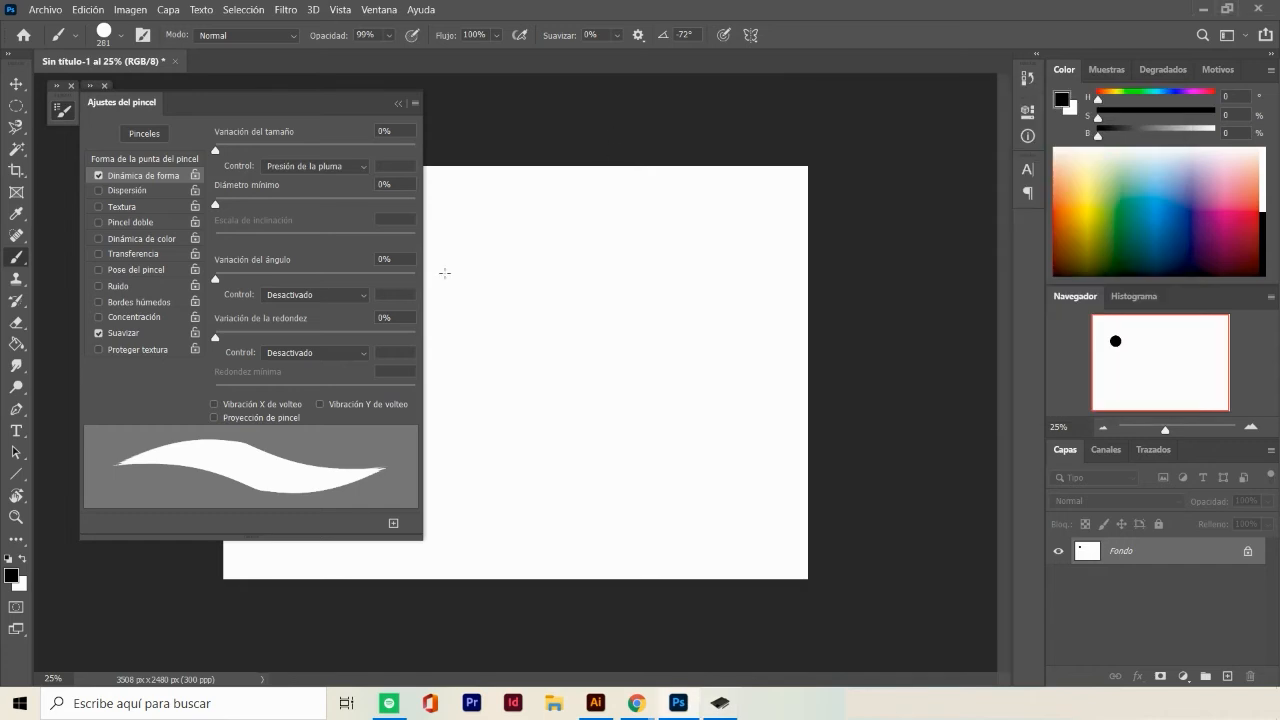
mouse_move(445, 276)
left_mouse_down()
mouse_move(490, 252)
mouse_move(572, 248)
mouse_move(643, 290)
mouse_move(765, 250)
left_mouse_up()
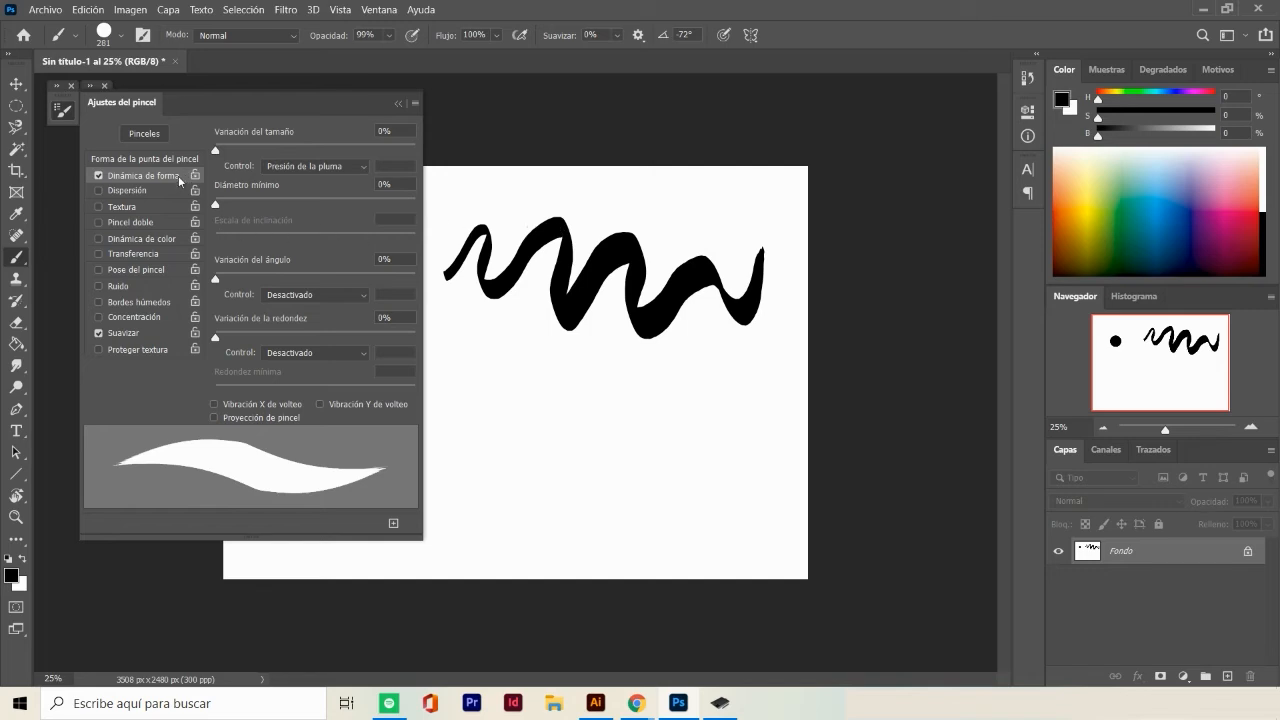
Enable Transfer (Transferencia) for the brush with the opacity control set to pen pressure (Presión de la pluma)
left_click(99, 254)
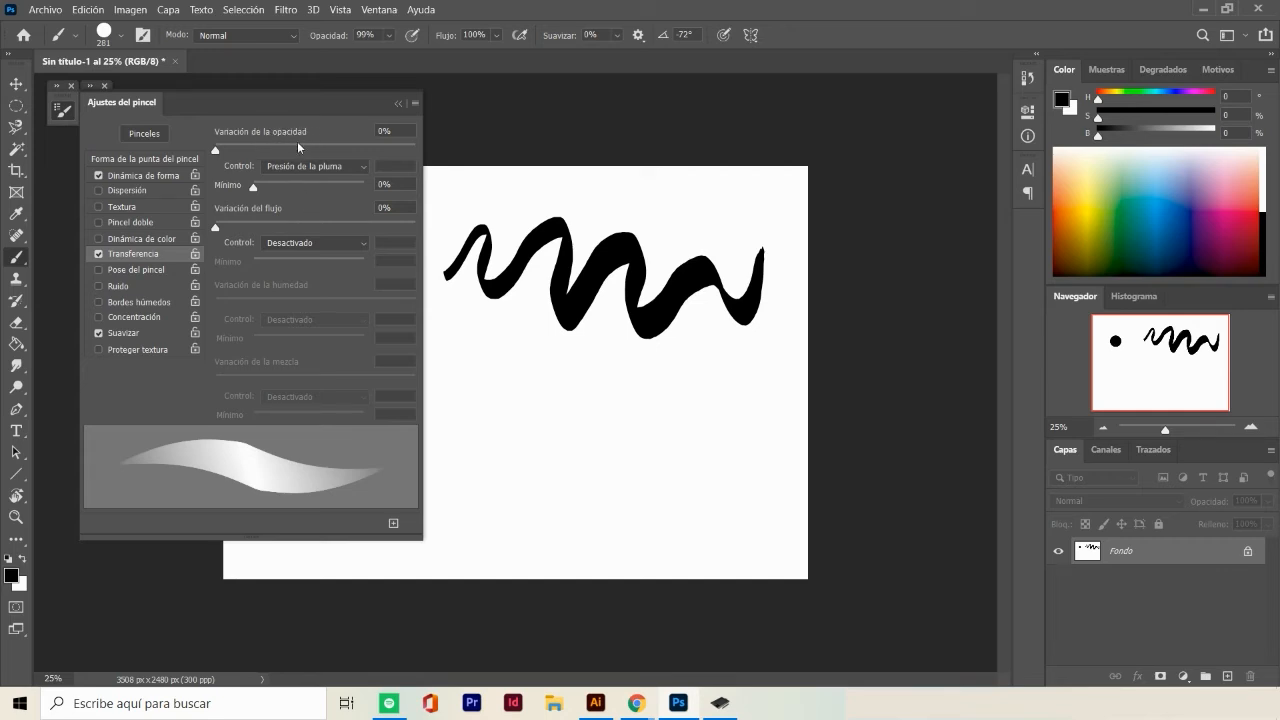
left_click(336, 165)
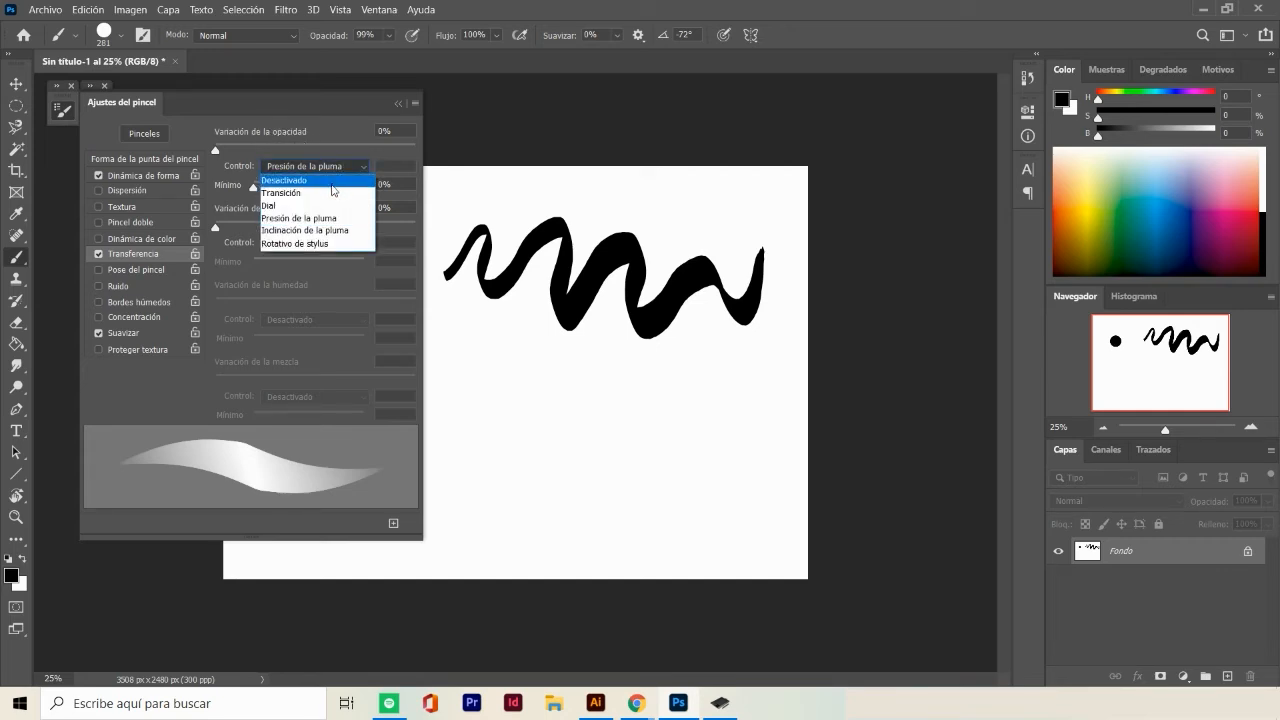
left_click(321, 216)
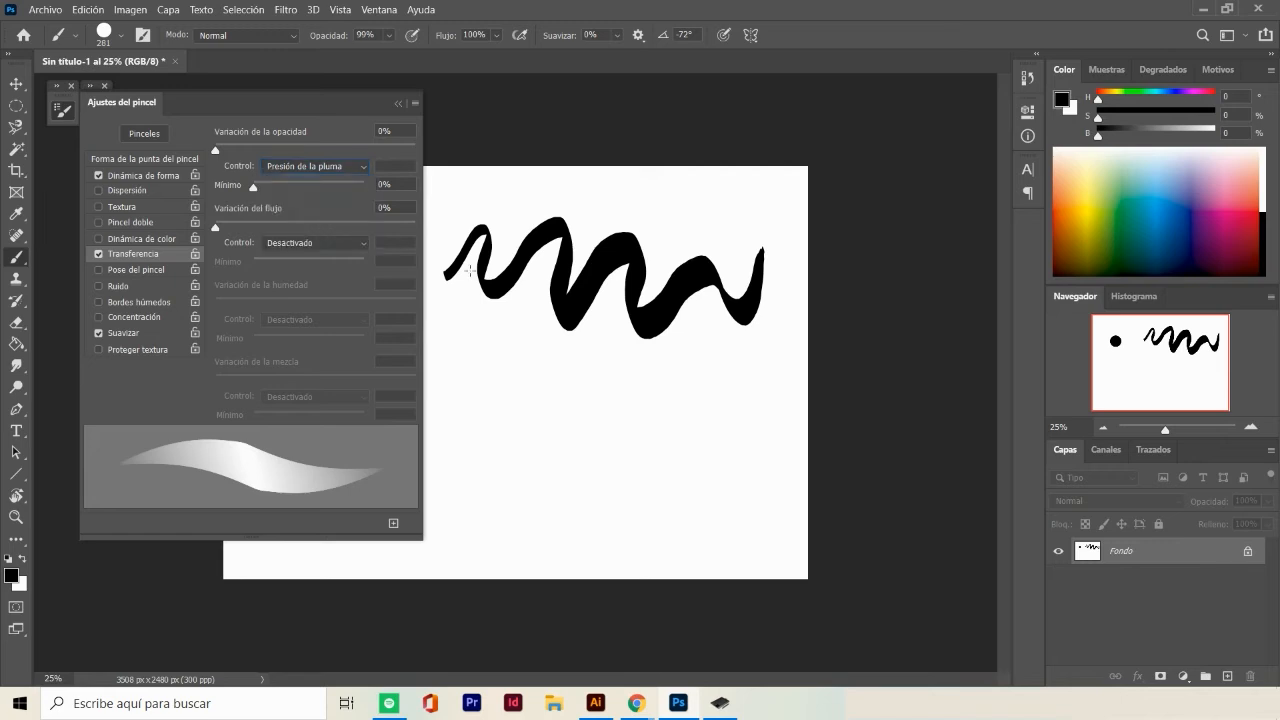
Test the pressure-controlled opacity with wavy and overlapping strokes of varying pressure, and undo all test strokes
mouse_move(452, 355)
left_mouse_down()
mouse_move(470, 392)
mouse_move(508, 358)
mouse_move(520, 470)
mouse_move(584, 388)
mouse_move(615, 470)
mouse_move(705, 450)
mouse_move(752, 505)
mouse_move(768, 410)
mouse_move(662, 352)
mouse_move(605, 362)
mouse_move(542, 340)
left_mouse_up()
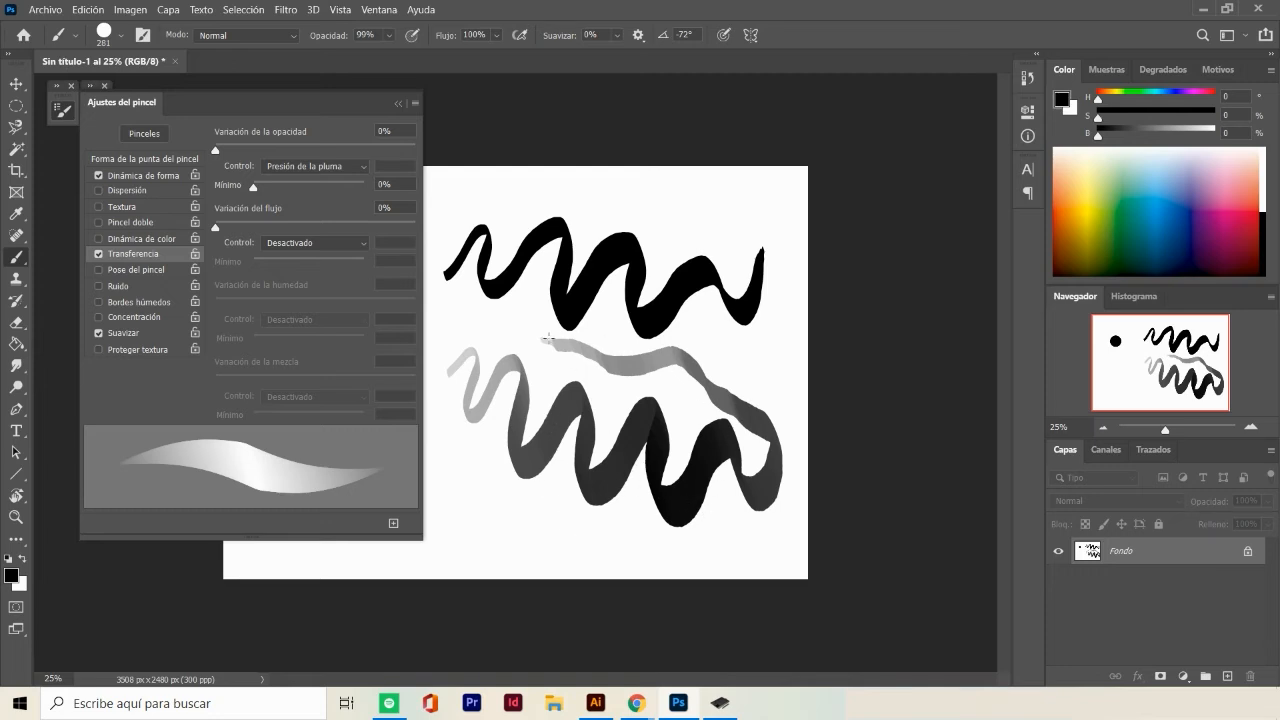
mouse_move(458, 550)
left_mouse_down()
mouse_move(594, 390)
mouse_move(622, 268)
left_mouse_up()
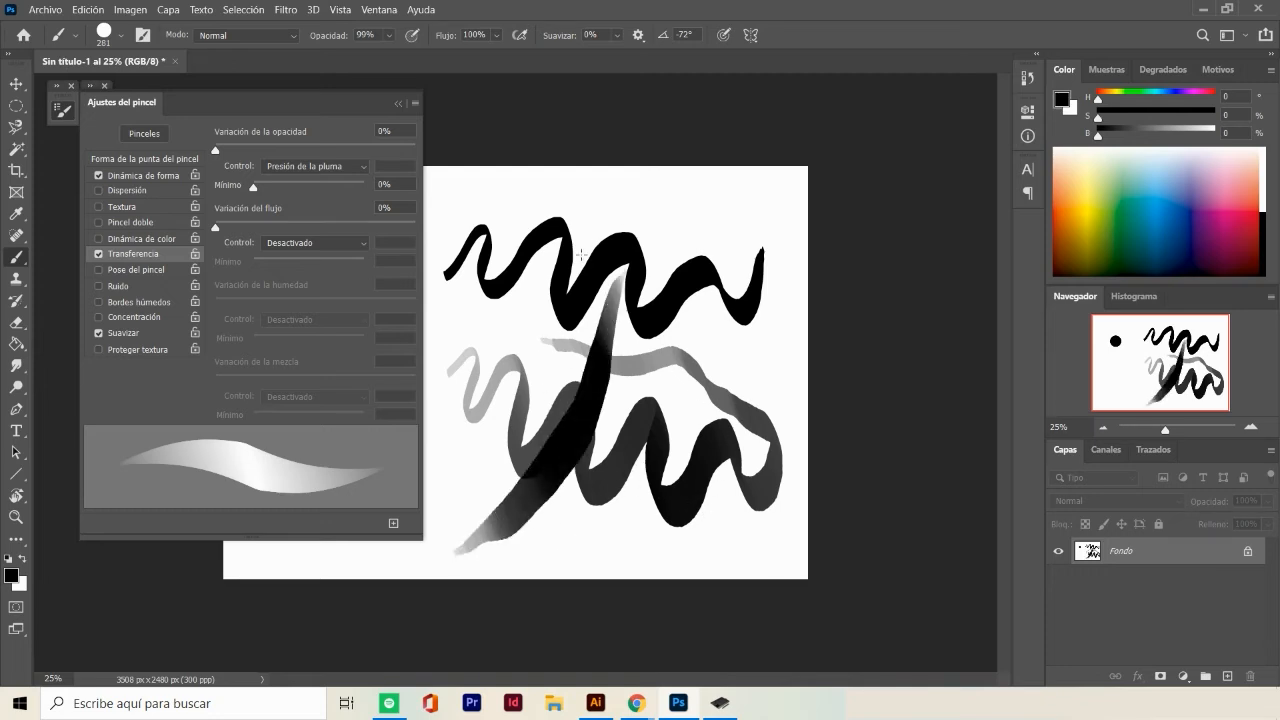
mouse_move(495, 312)
left_mouse_down()
mouse_move(556, 272)
mouse_move(626, 274)
mouse_move(712, 242)
left_mouse_up()
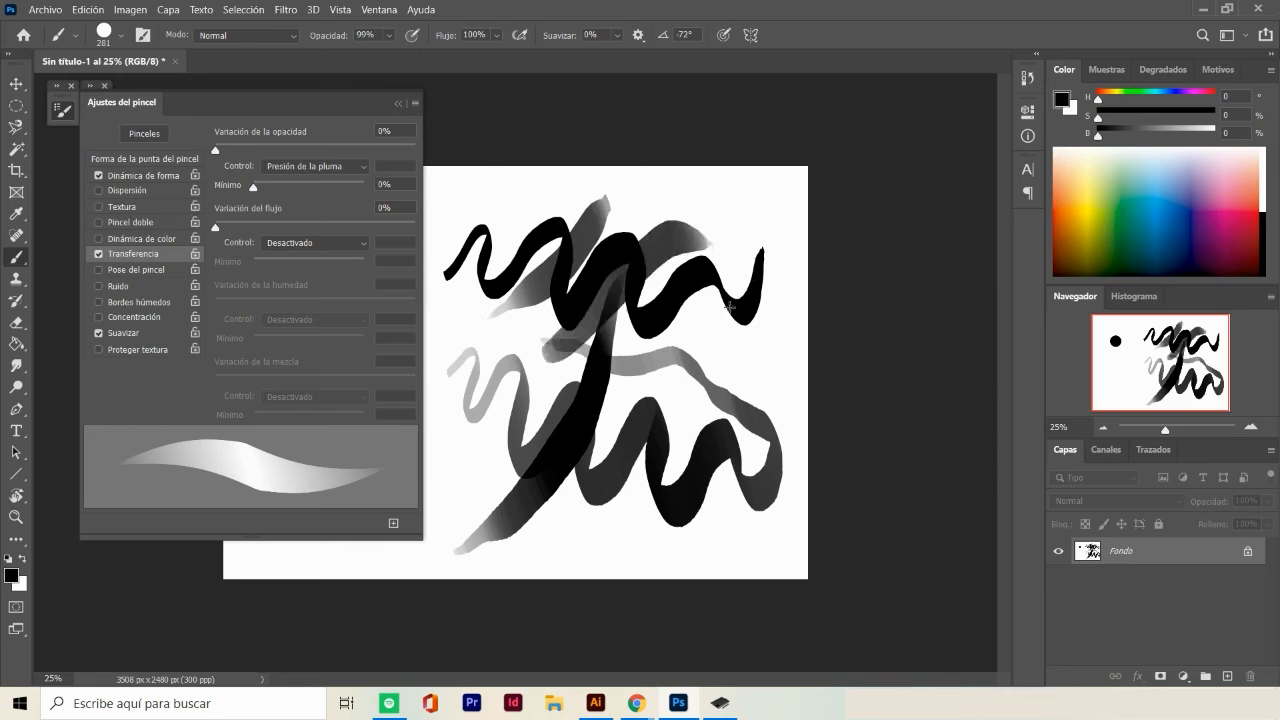
key("ctrl+z")
key("ctrl+z")
key("ctrl+z")
key("ctrl+z")
key("ctrl+z")
key("ctrl+z")
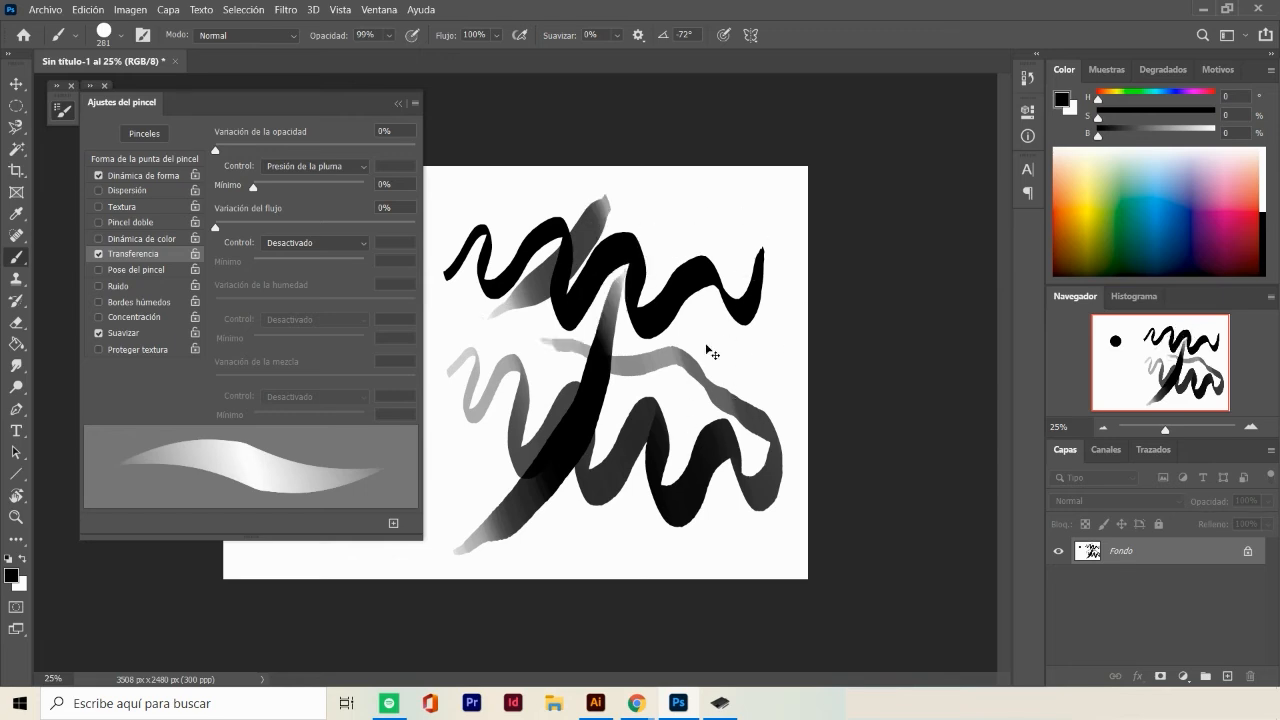
Collapse the brush settings and paint a wavy pressure test stroke below the black circle, undoing it
key("F5")
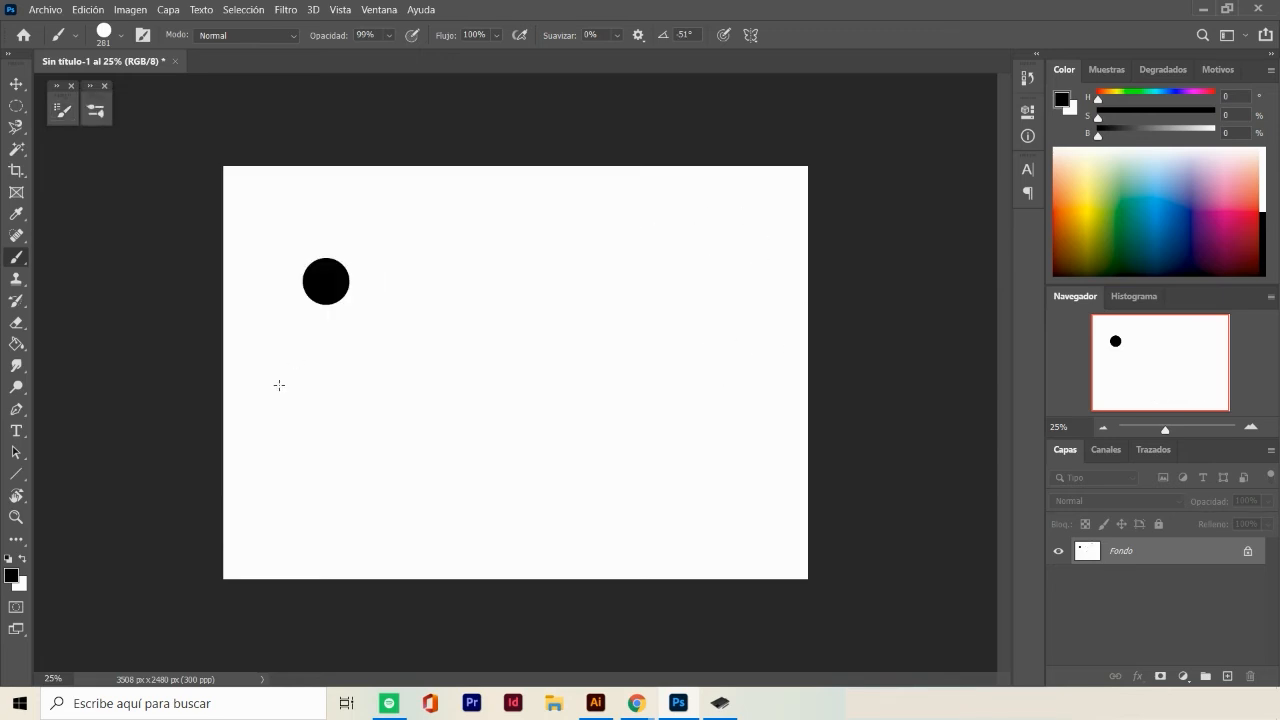
mouse_move(279, 408)
left_mouse_down()
mouse_move(314, 358)
mouse_move(320, 425)
mouse_move(355, 372)
mouse_move(377, 436)
mouse_move(411, 382)
mouse_move(438, 444)
mouse_move(472, 393)
mouse_move(501, 438)
mouse_move(577, 418)
mouse_move(592, 438)
mouse_move(622, 402)
mouse_move(643, 434)
mouse_move(688, 402)
mouse_move(736, 405)
left_mouse_up()
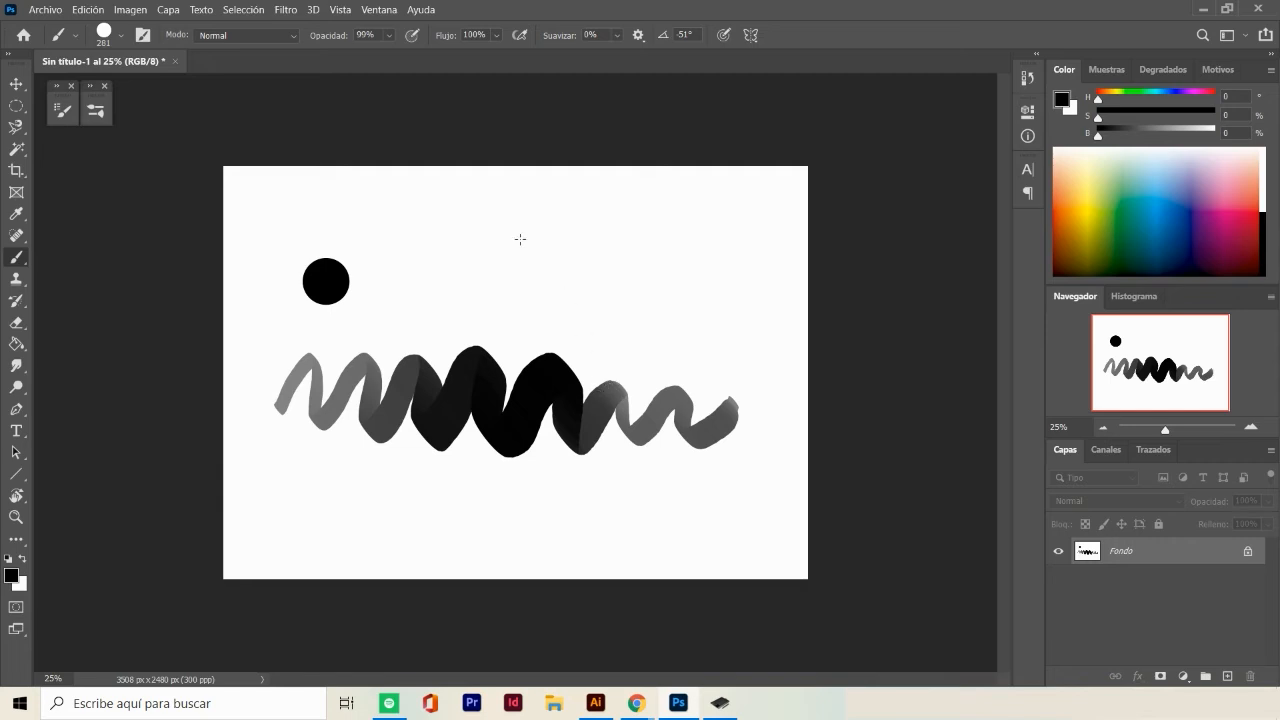
key("ctrl+z")
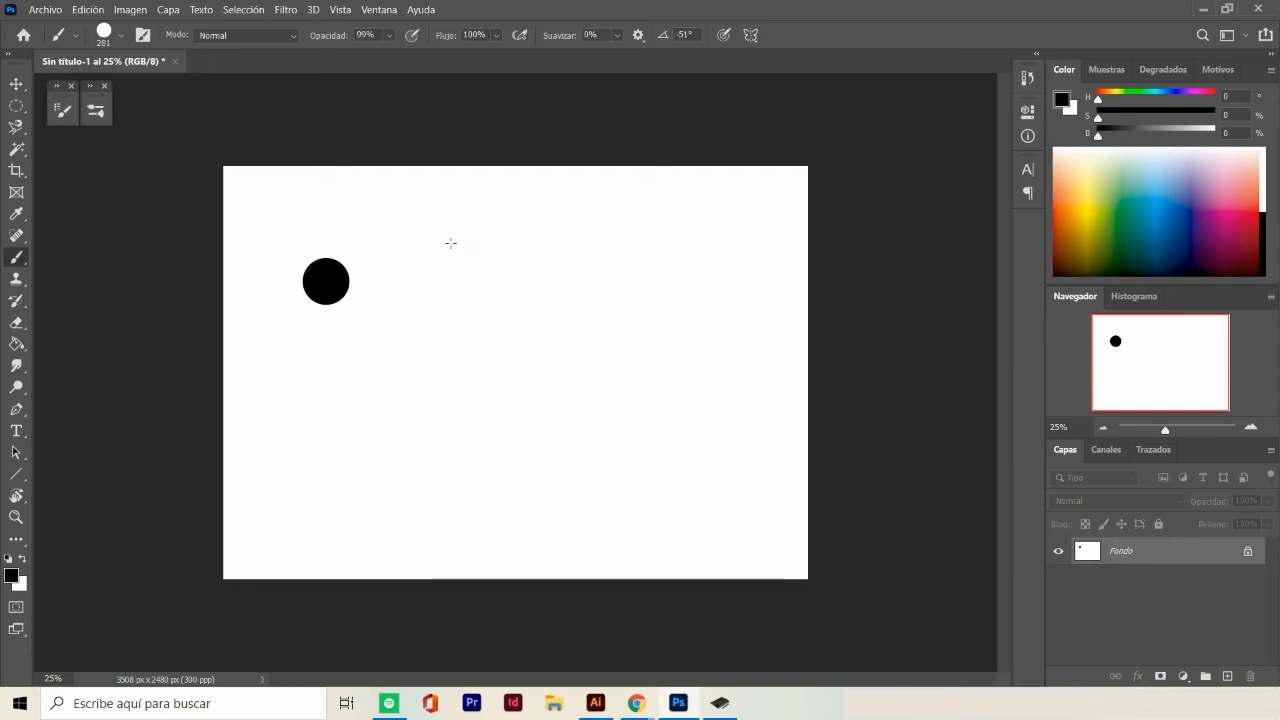
Paint angular and short test strokes in different directions around the canvas to check the fixed tip angle, and undo them
mouse_move(391, 244)
left_mouse_down()
mouse_move(475, 238)
mouse_move(478, 385)
mouse_move(540, 372)
mouse_move(595, 385)
mouse_move(649, 487)
left_mouse_up()
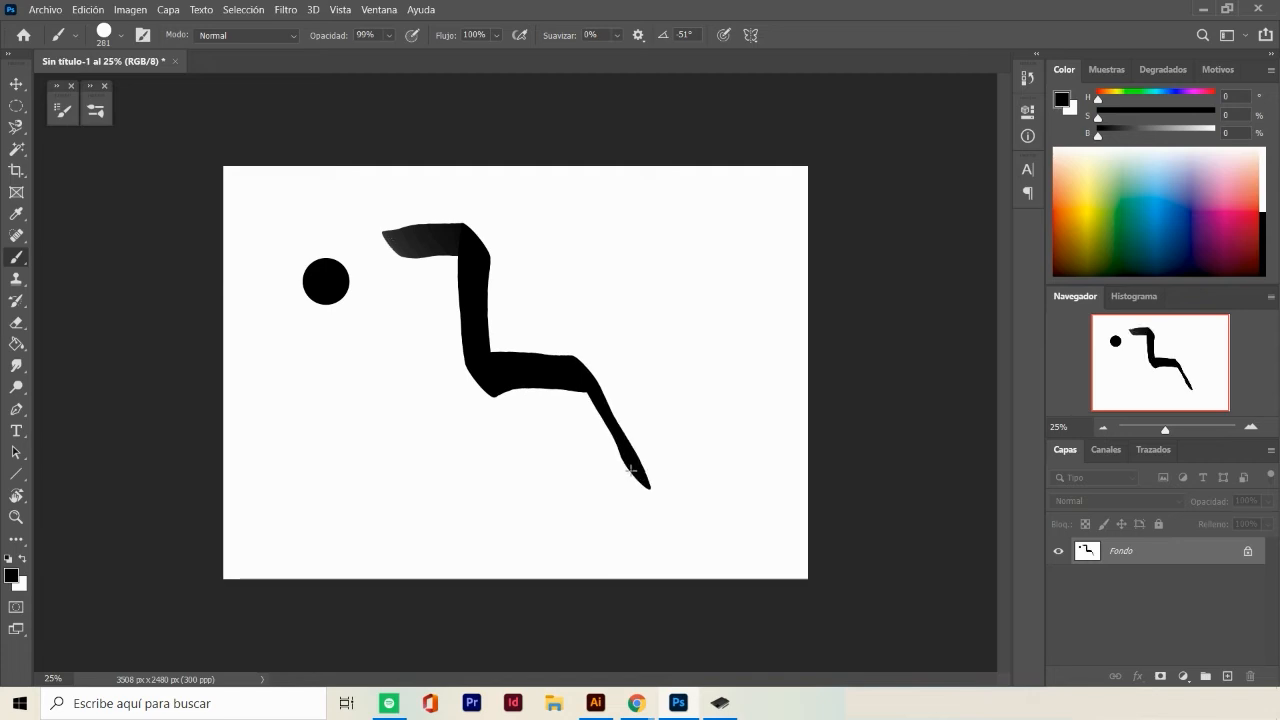
mouse_move(638, 202)
left_mouse_down()
mouse_move(658, 238)
mouse_move(678, 386)
mouse_move(688, 354)
mouse_move(788, 249)
left_mouse_up()
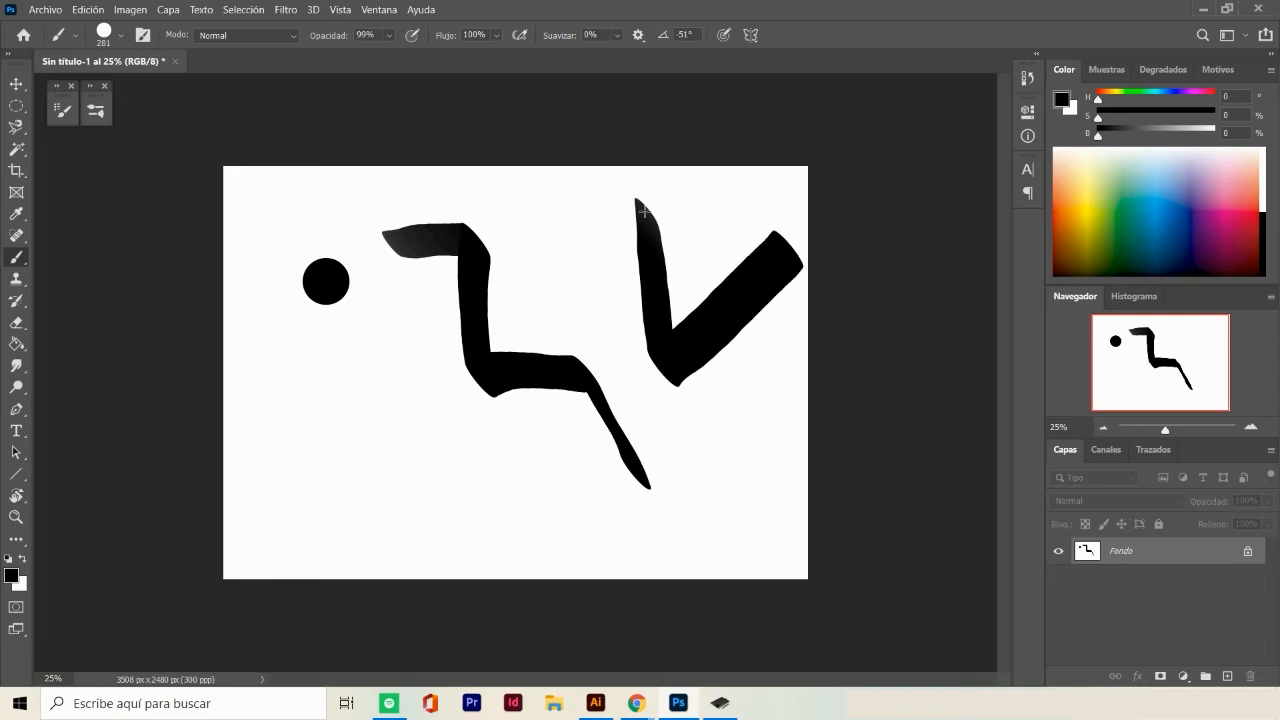
left_click_drag(697, 193, 725, 223)
left_click_drag(545, 271, 572, 302)
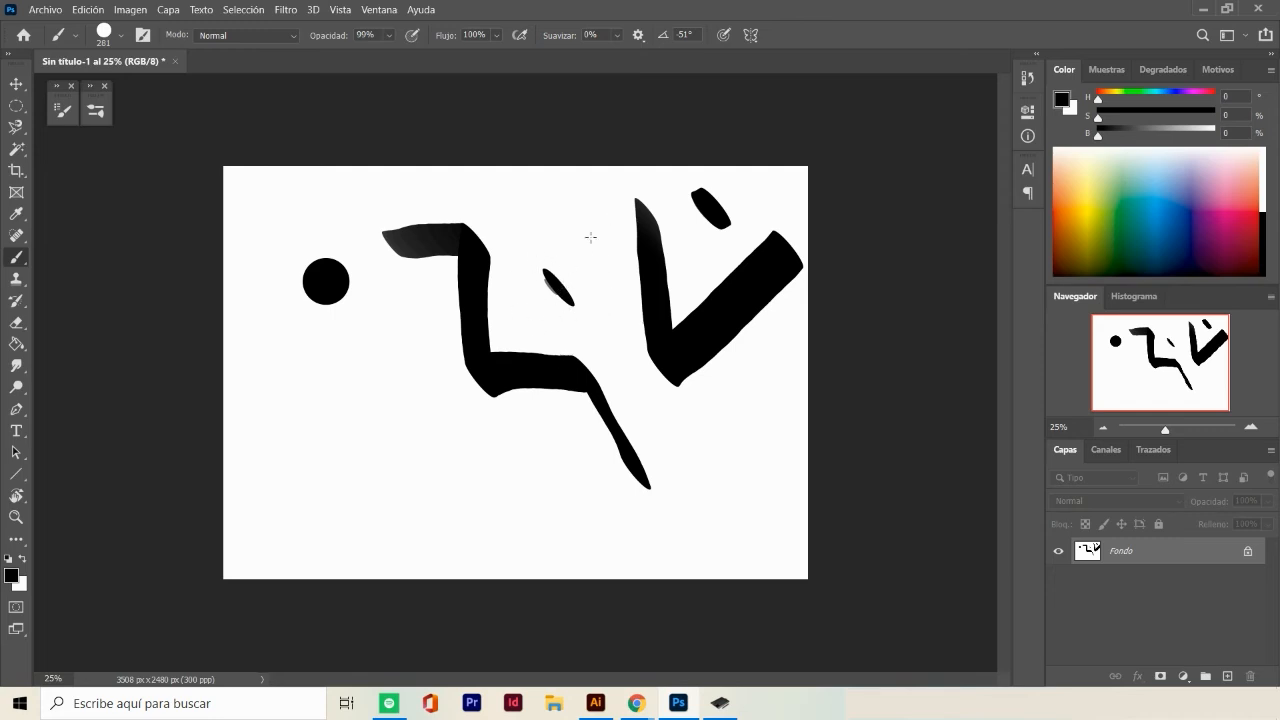
mouse_move(331, 407)
left_mouse_down()
mouse_move(402, 334)
mouse_move(404, 467)
mouse_move(450, 533)
left_mouse_up()
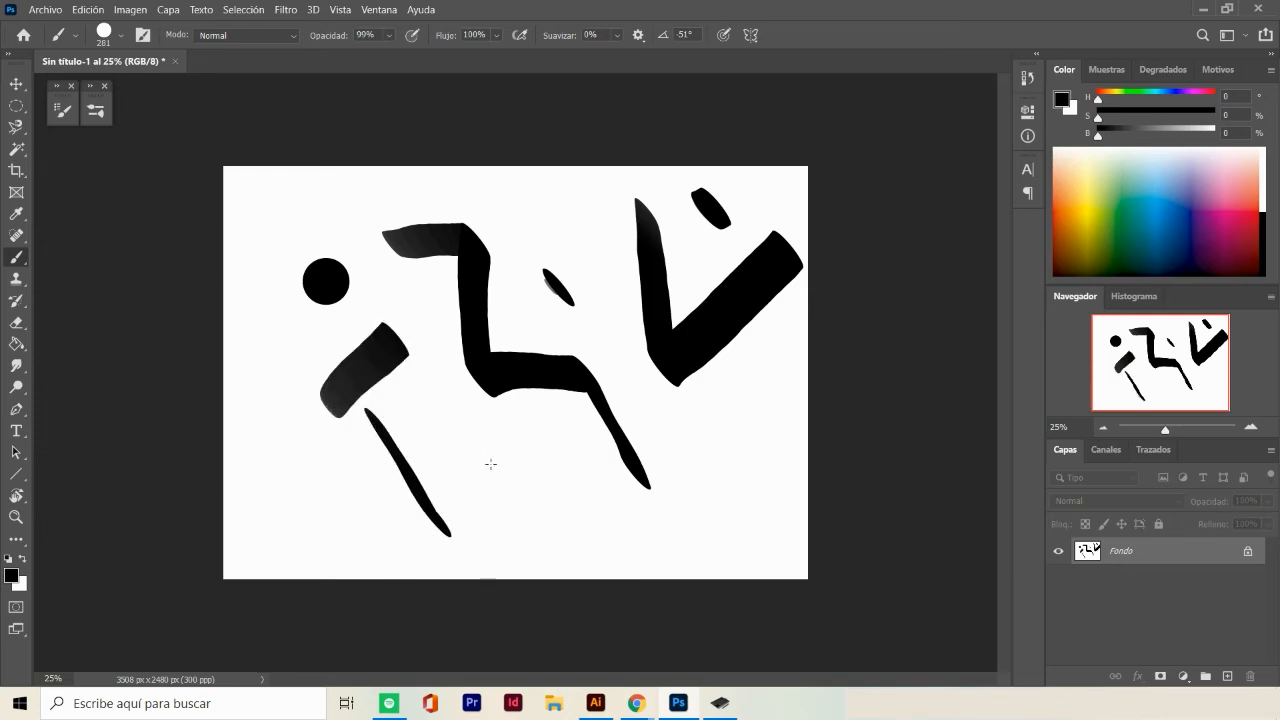
key("ctrl+z")
key("ctrl+z")
key("ctrl+z")
key("ctrl+z")
key("ctrl+z")
key("ctrl+z")
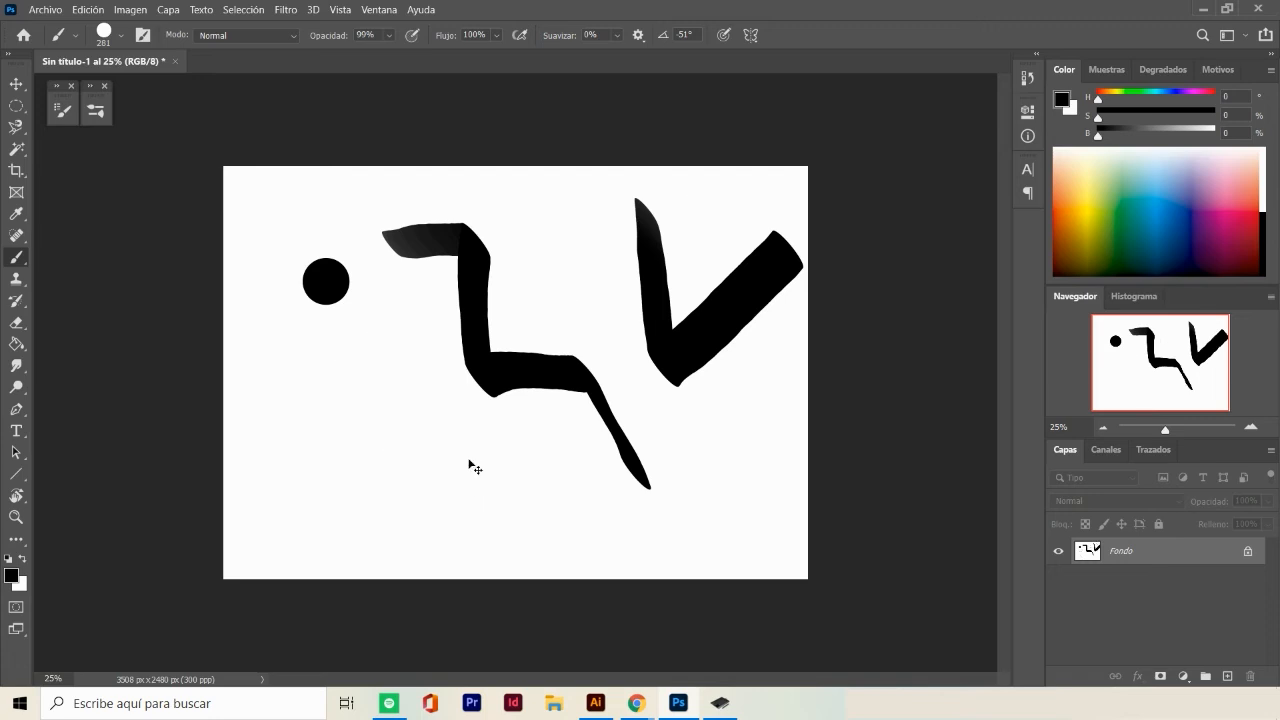
Reopen the brush settings and set the angle control in Shape Dynamics (Dinámica de forma) to direction (Dirección)
left_click(63, 112)
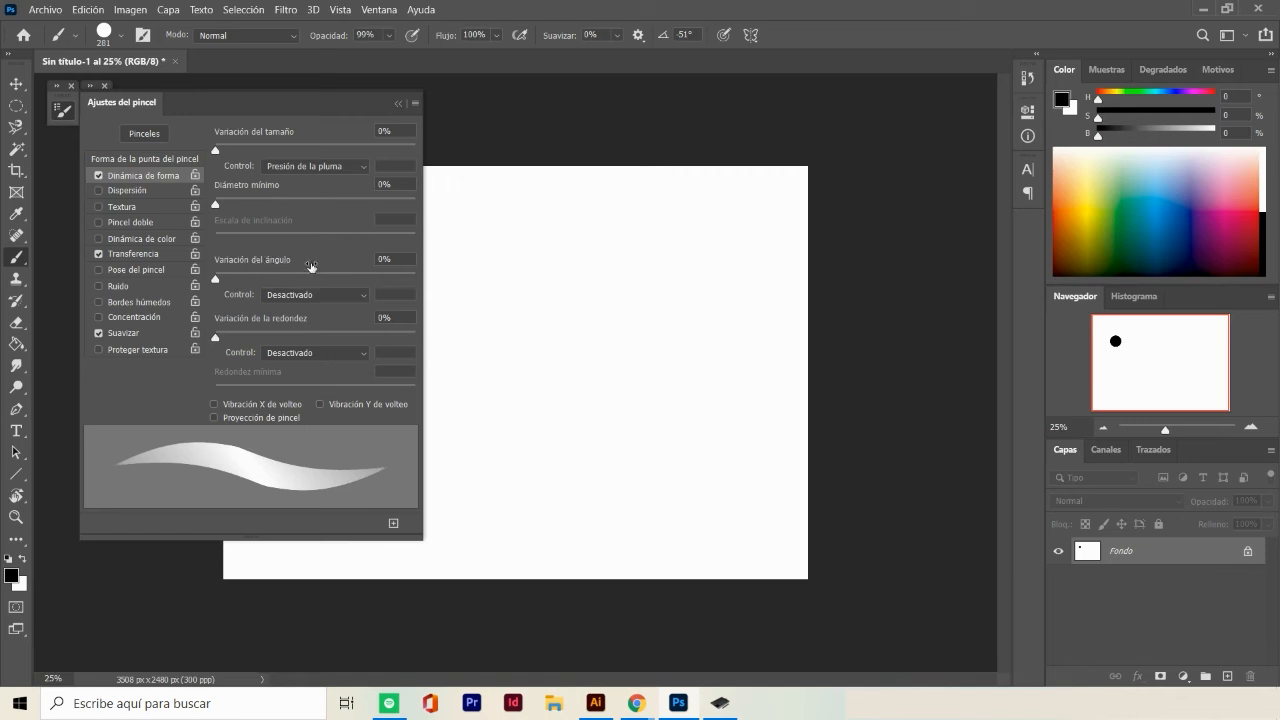
left_click(364, 296)
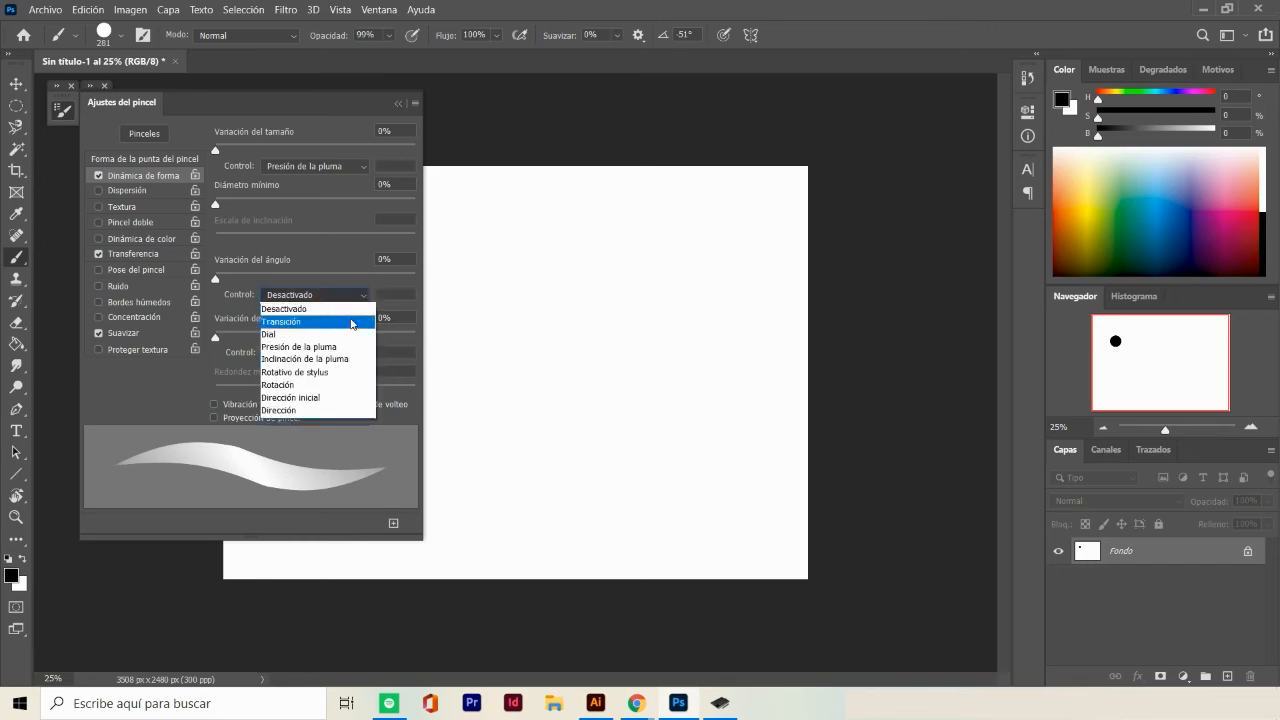
left_click(288, 410)
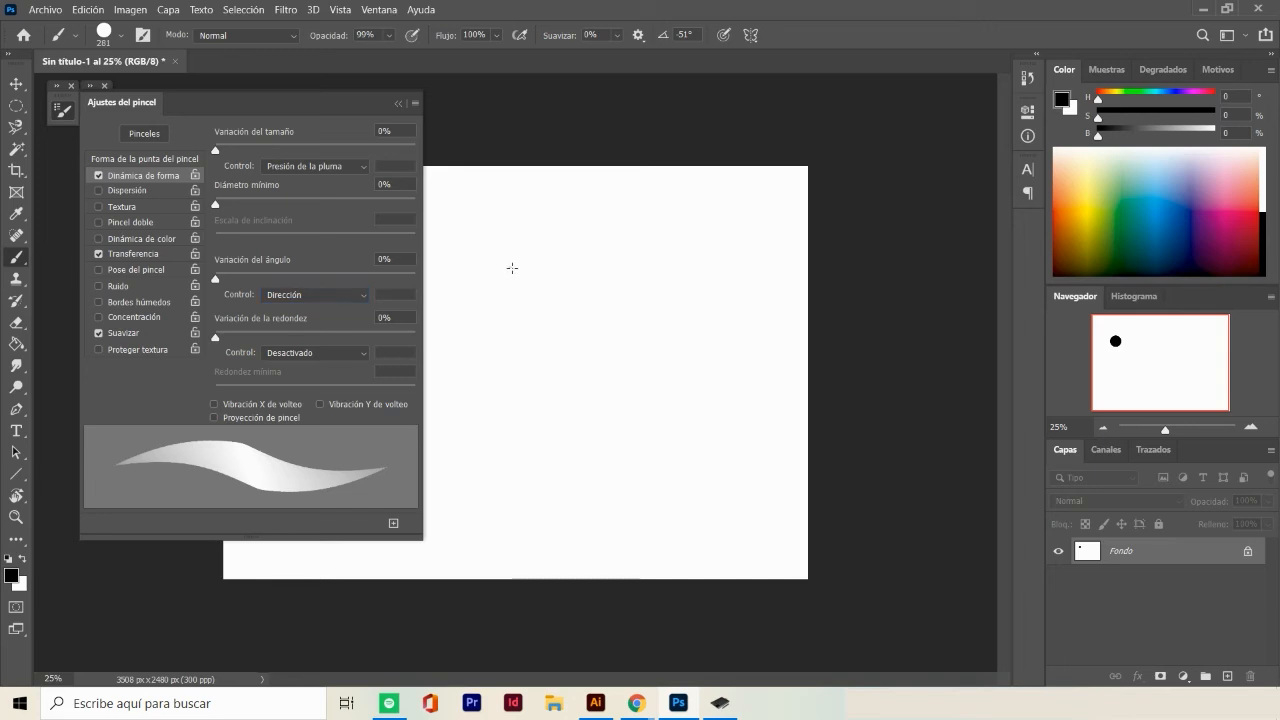
Paint two ring-shaped test strokes with the direction-controlled angle, and enlarge the brush to 658 px
mouse_move(505, 263)
left_mouse_down()
mouse_move(563, 262)
mouse_move(586, 318)
mouse_move(555, 352)
mouse_move(515, 355)
mouse_move(488, 308)
mouse_move(503, 279)
mouse_move(556, 266)
left_mouse_up()
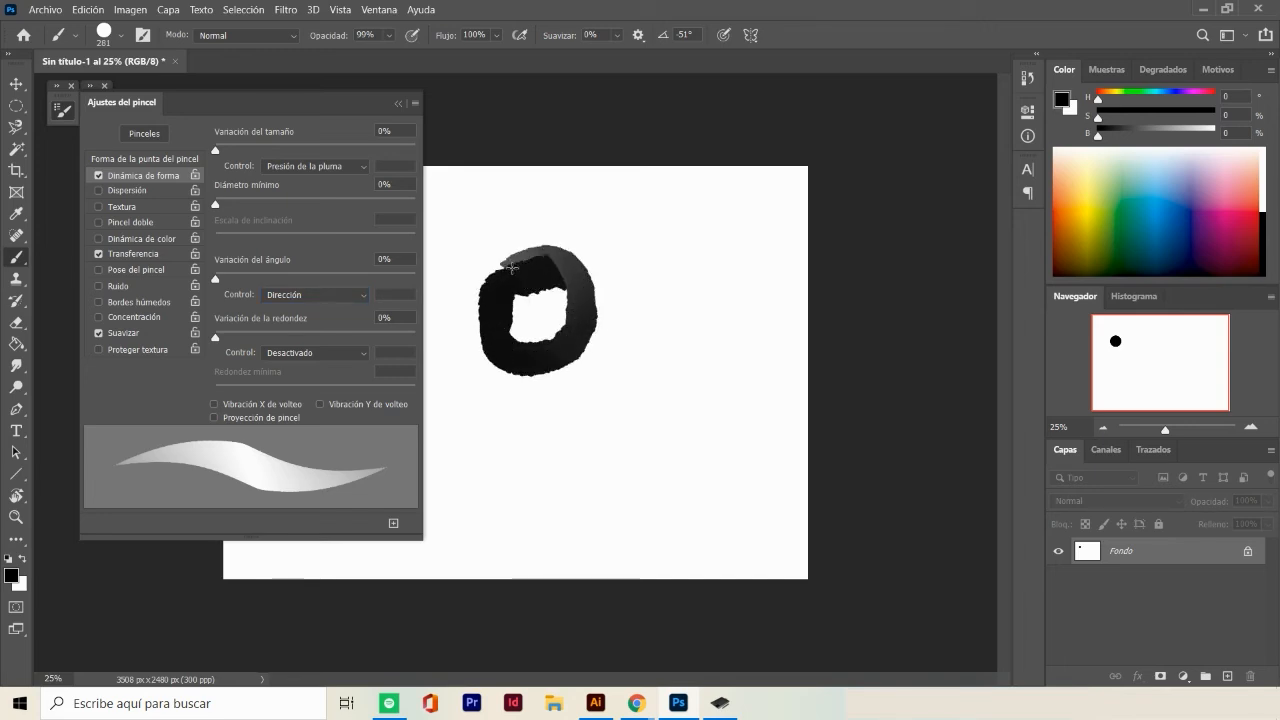
mouse_move(662, 325)
left_mouse_down()
mouse_move(687, 371)
mouse_move(649, 401)
mouse_move(637, 349)
mouse_move(680, 347)
left_mouse_up()
left_click_drag(668, 397, 716, 403)
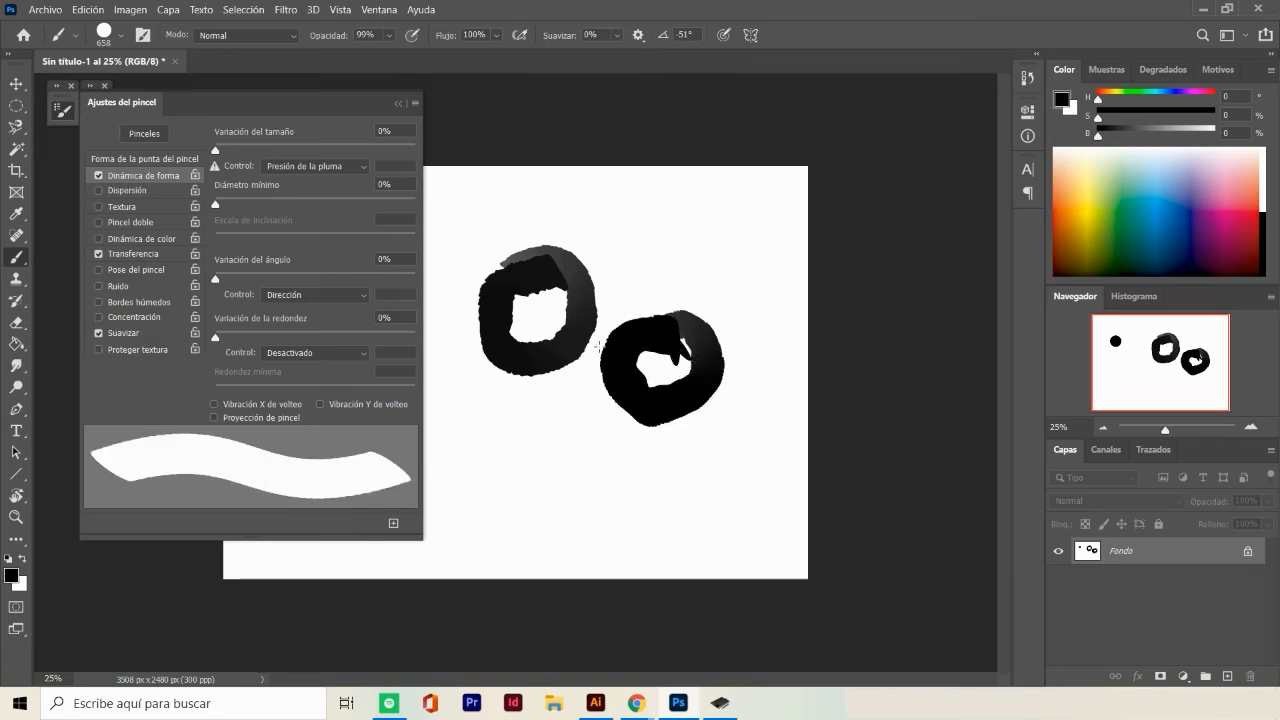
Paint large circular and curved test strokes with the enlarged brush, and undo every test stroke
mouse_move(600, 220)
left_mouse_down()
mouse_move(678, 258)
mouse_move(648, 275)
mouse_move(648, 295)
mouse_move(608, 265)
mouse_move(593, 275)
mouse_move(593, 258)
mouse_move(611, 287)
left_mouse_up()
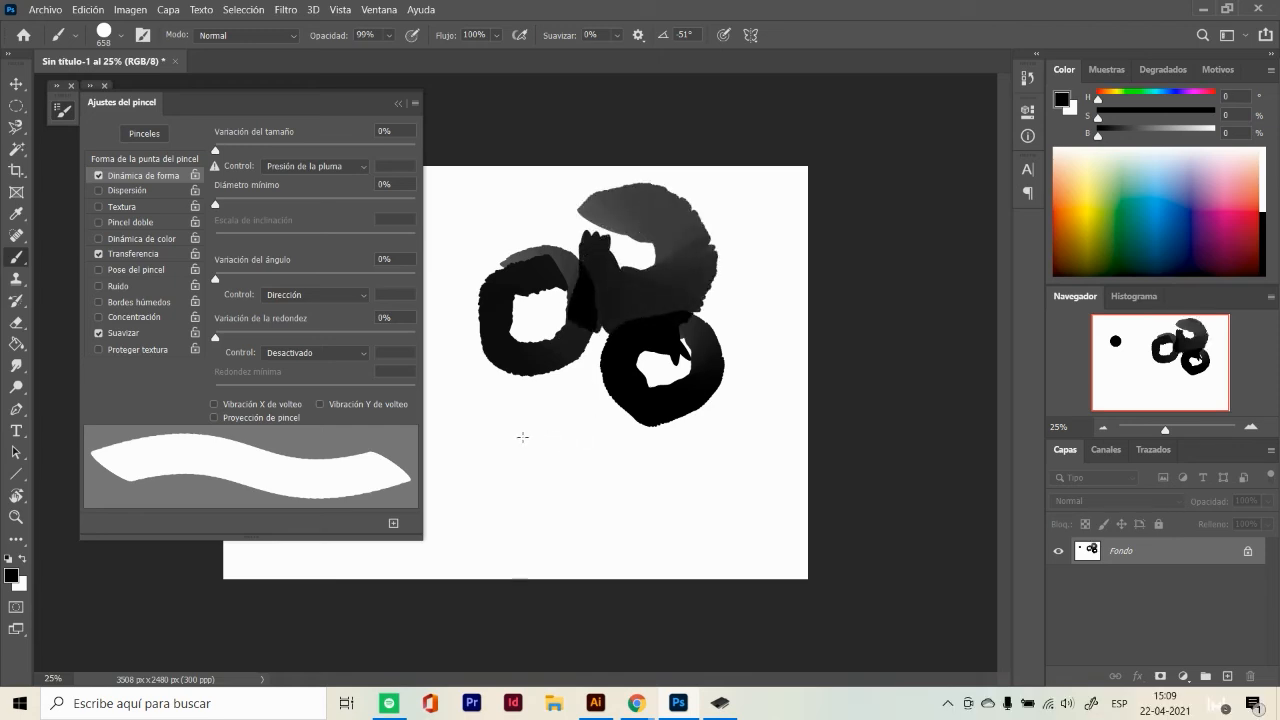
mouse_move(522, 437)
left_mouse_down()
mouse_move(595, 470)
mouse_move(505, 520)
mouse_move(520, 440)
mouse_move(530, 445)
left_mouse_up()
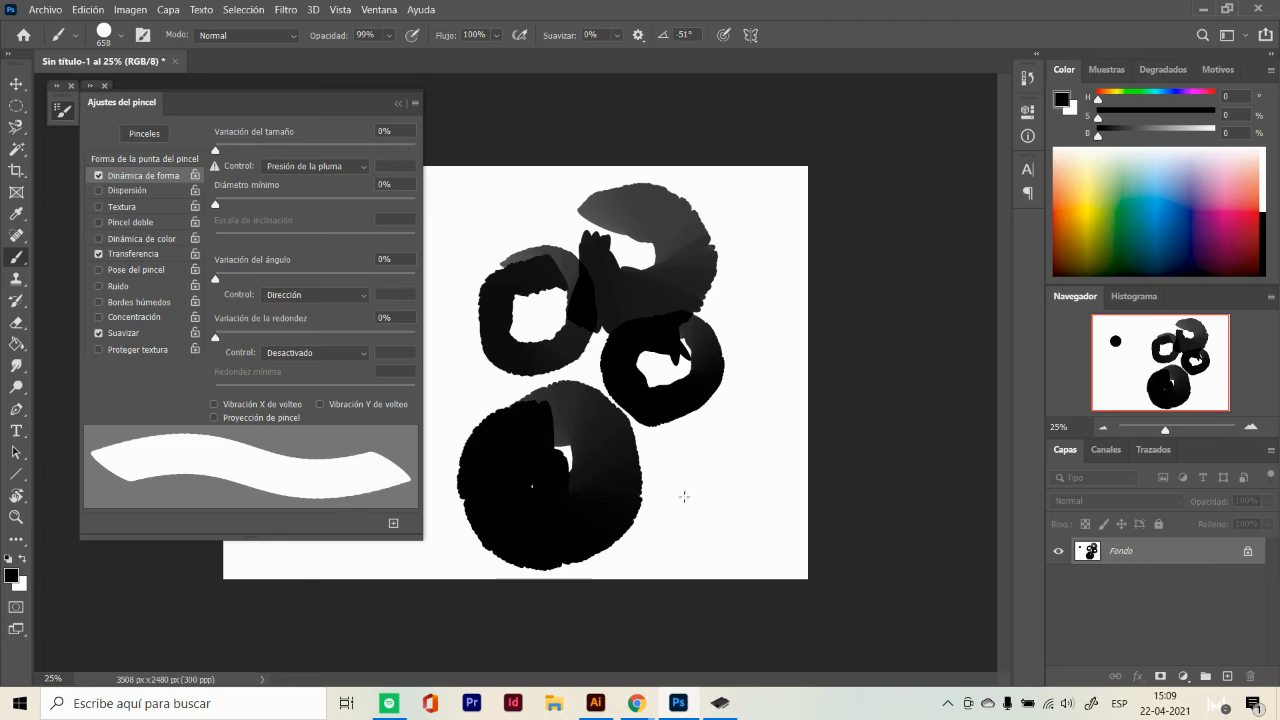
mouse_move(665, 438)
left_mouse_down()
mouse_move(733, 468)
mouse_move(715, 515)
left_mouse_up()
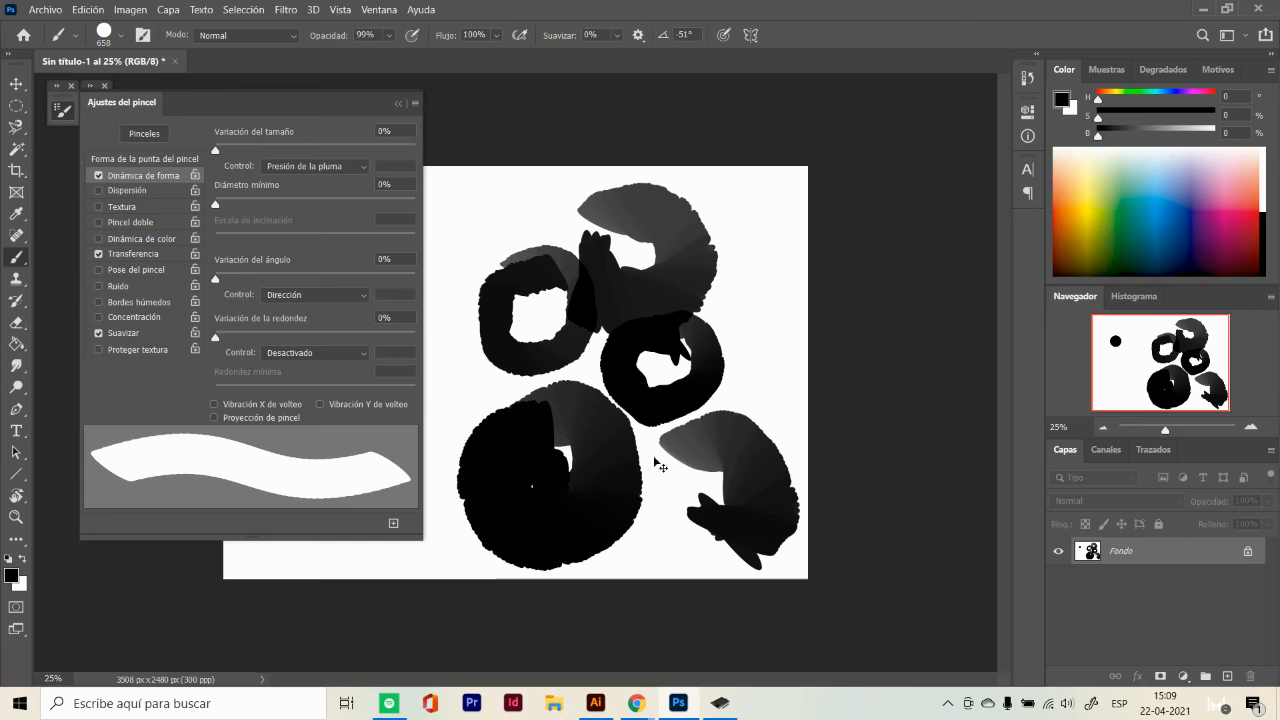
key("ctrl+z")
key("ctrl+z")
key("ctrl+z")
key("ctrl+z")
key("ctrl+z")
key("ctrl+z")
key("ctrl+z")
key("ctrl+z")
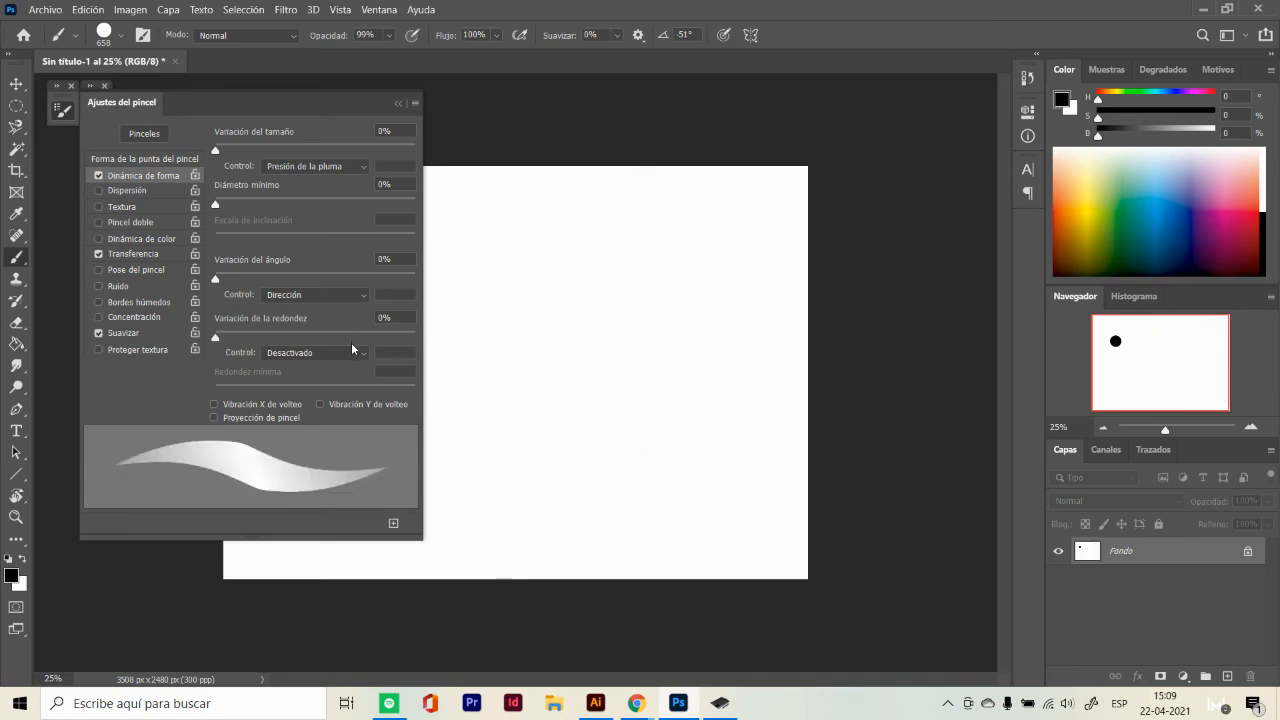
Set the brush's angle control to initial direction (Dirección inicial), test it with a circular stroke, and undo the stroke
left_click(351, 293)
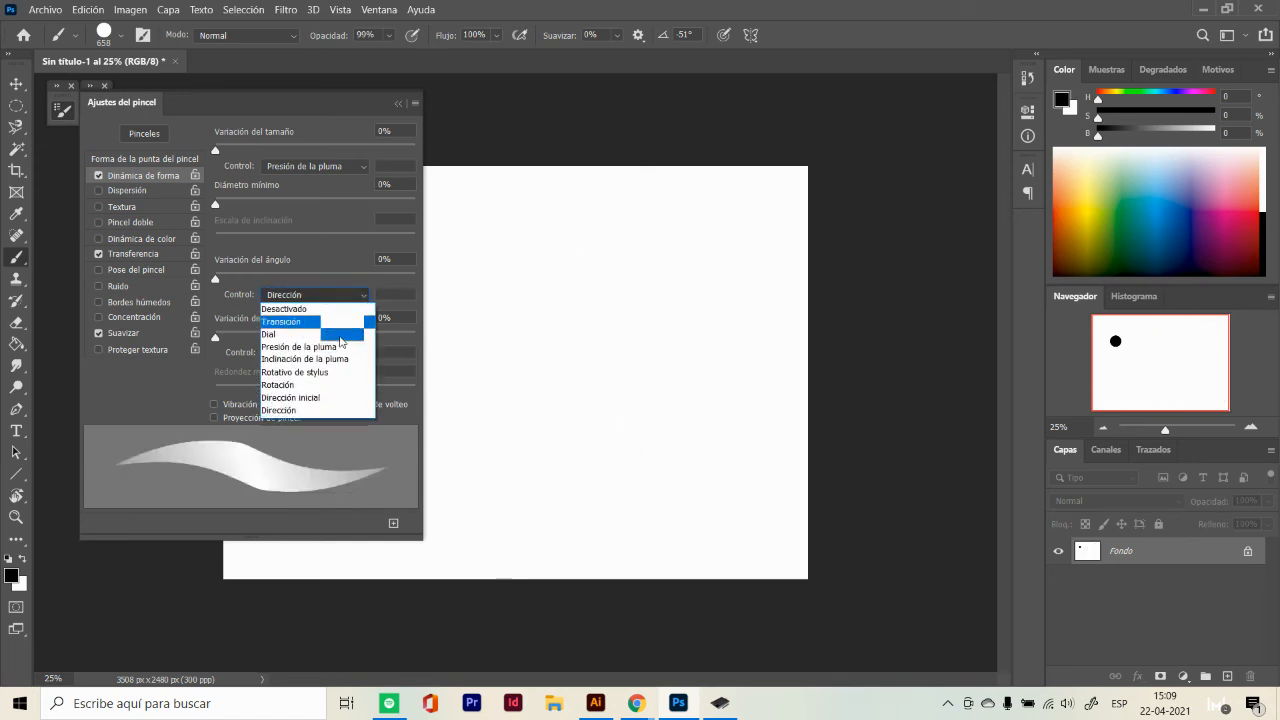
left_click(306, 398)
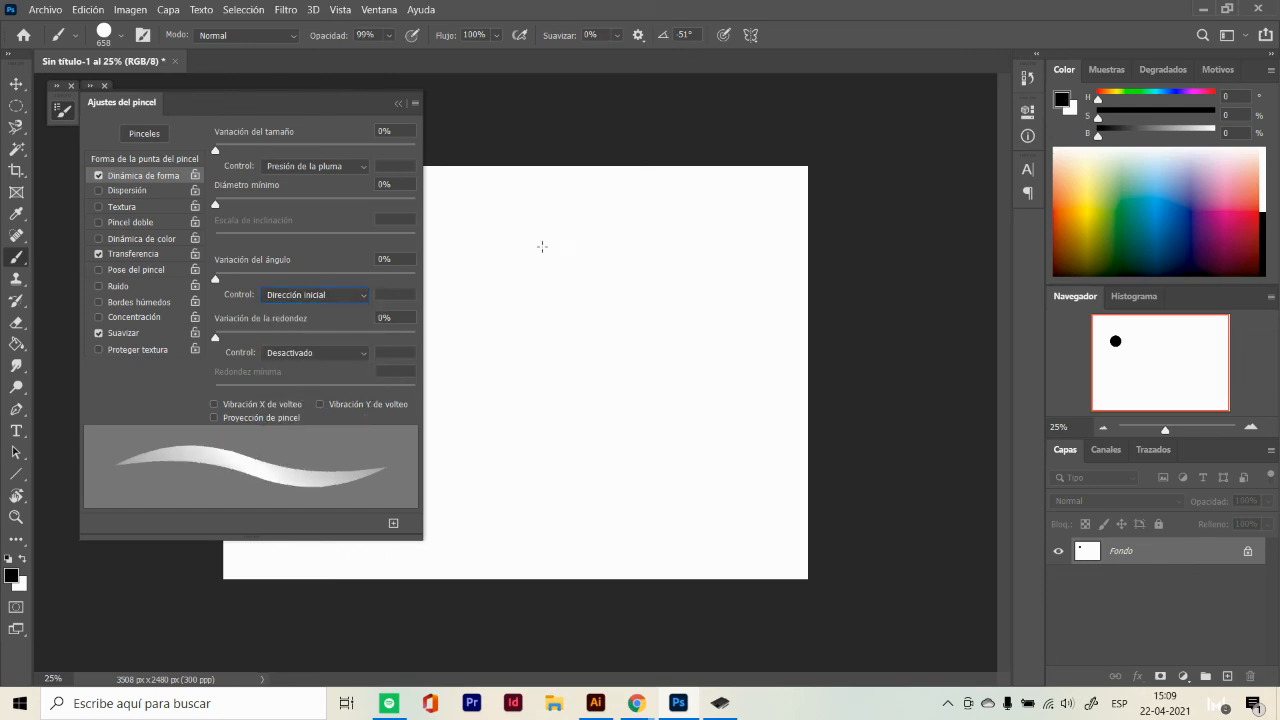
mouse_move(565, 275)
left_mouse_down()
mouse_move(575, 262)
mouse_move(650, 255)
mouse_move(690, 330)
mouse_move(545, 400)
mouse_move(546, 300)
mouse_move(569, 257)
mouse_move(605, 245)
left_mouse_up()
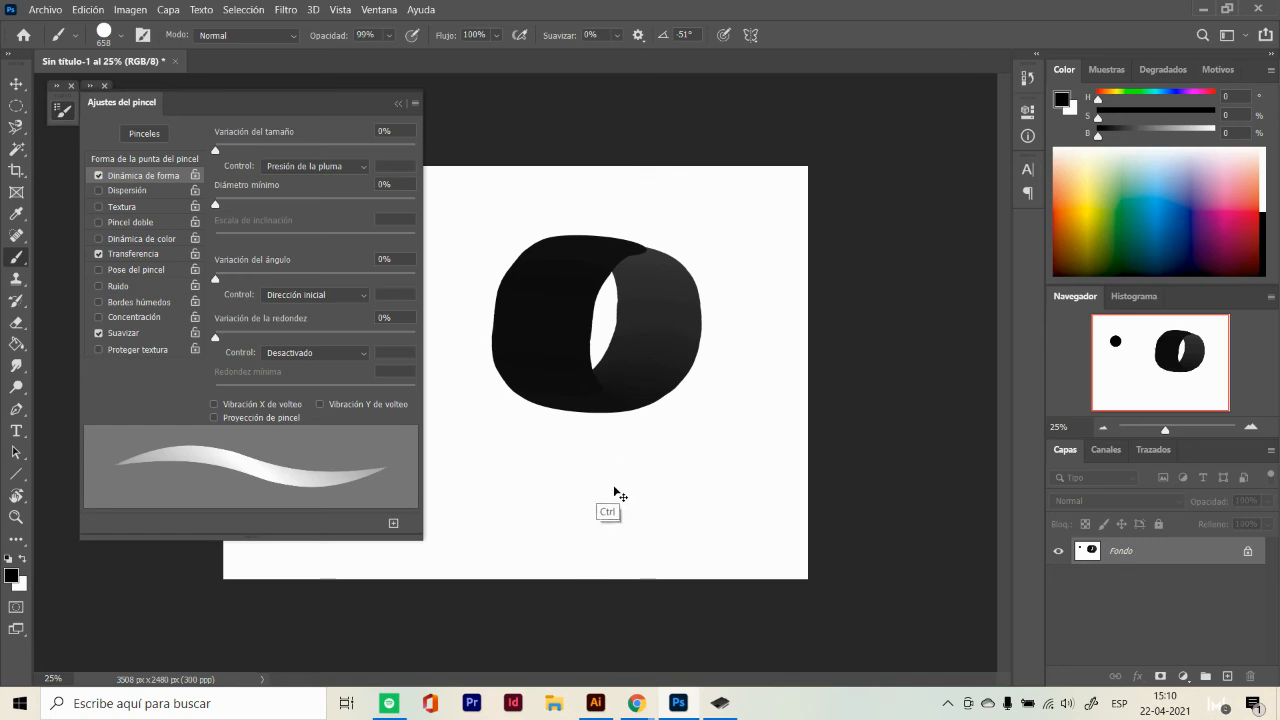
key("ctrl+z")
Paint five separate test strokes in different diagonal directions to check the initial-direction angle control
left_click_drag(475, 358, 645, 238)
mouse_move(695, 278)
left_mouse_down()
mouse_move(635, 345)
mouse_move(600, 462)
left_mouse_up()
mouse_move(548, 385)
left_mouse_down()
mouse_move(568, 440)
mouse_move(648, 515)
left_mouse_up()
left_click_drag(713, 232, 763, 391)
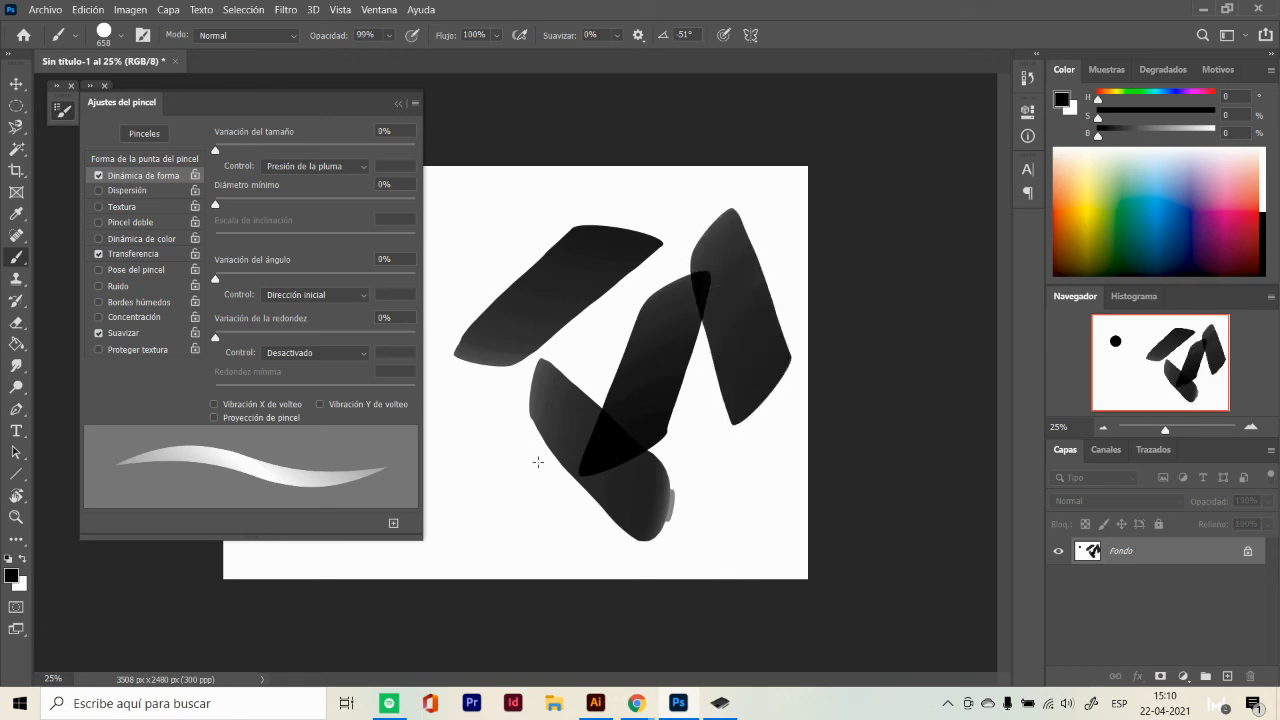
left_click_drag(505, 510, 565, 355)
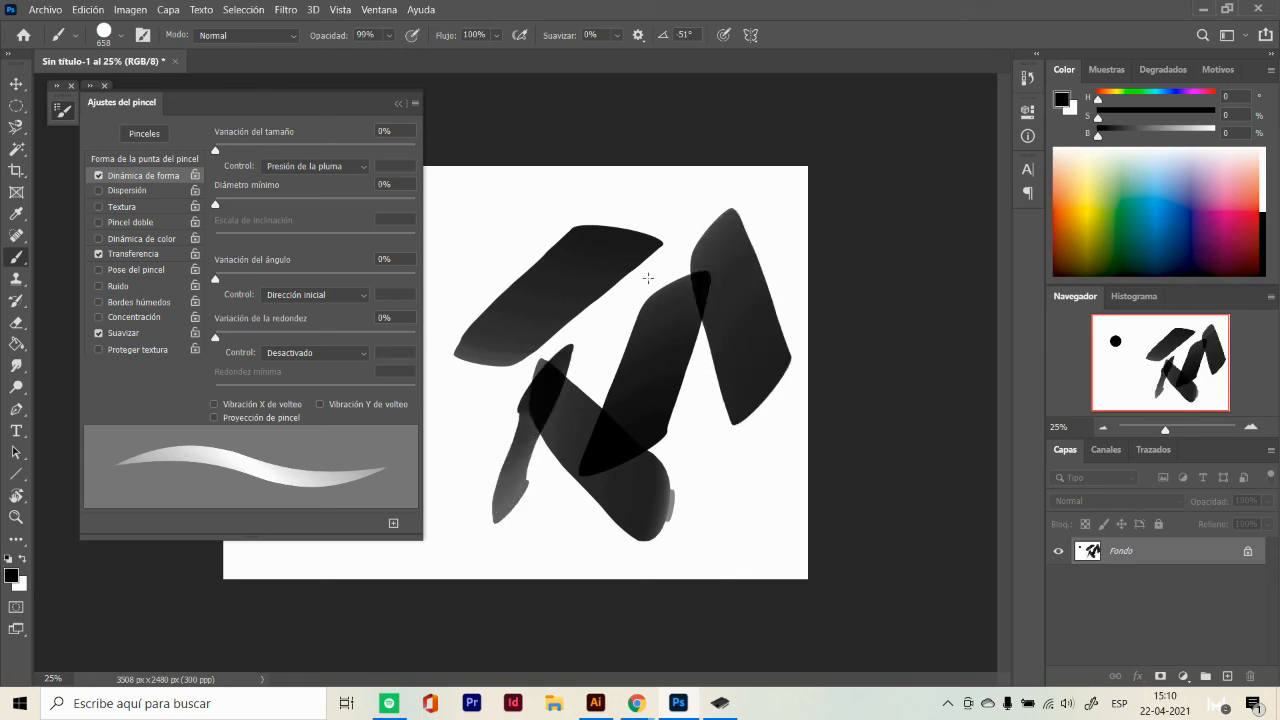
Paint one more diagonal test stroke, and undo all the initial-direction test strokes on the canvas
left_click_drag(660, 318, 462, 236)
key("ctrl+z")
key("ctrl+z")
key("ctrl+z")
key("ctrl+z")
key("ctrl+z")
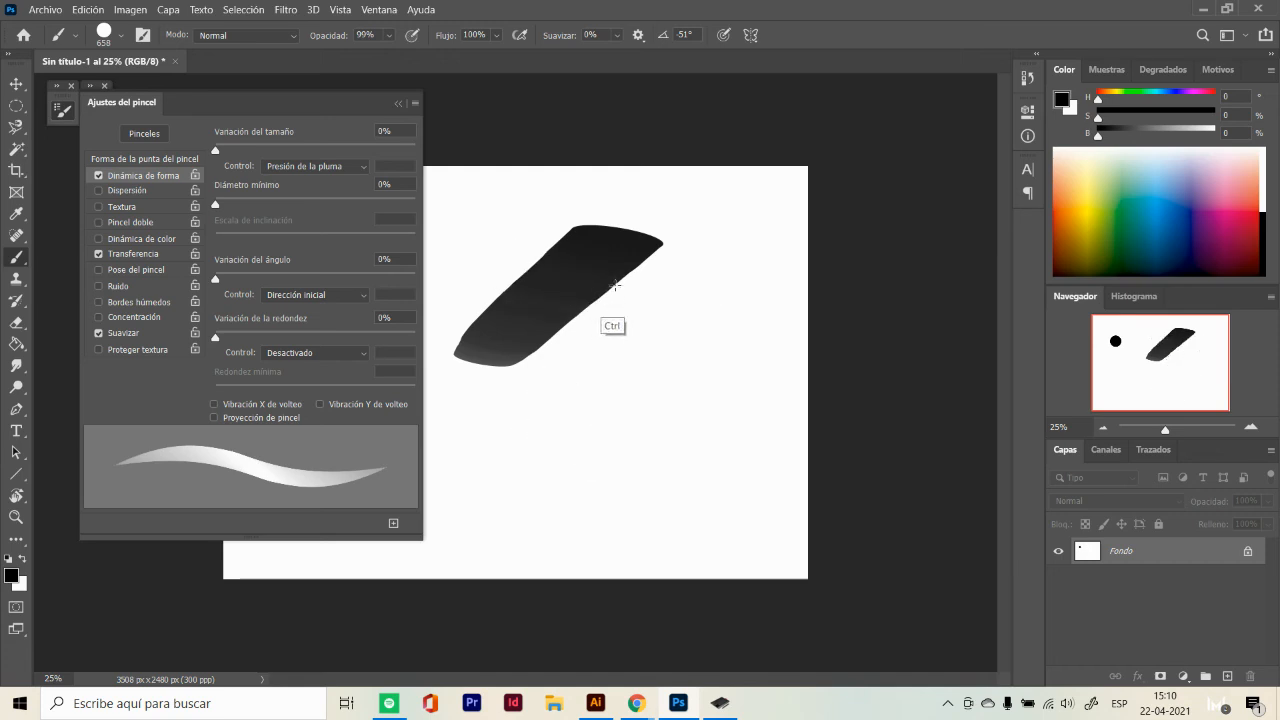
key("ctrl+z")
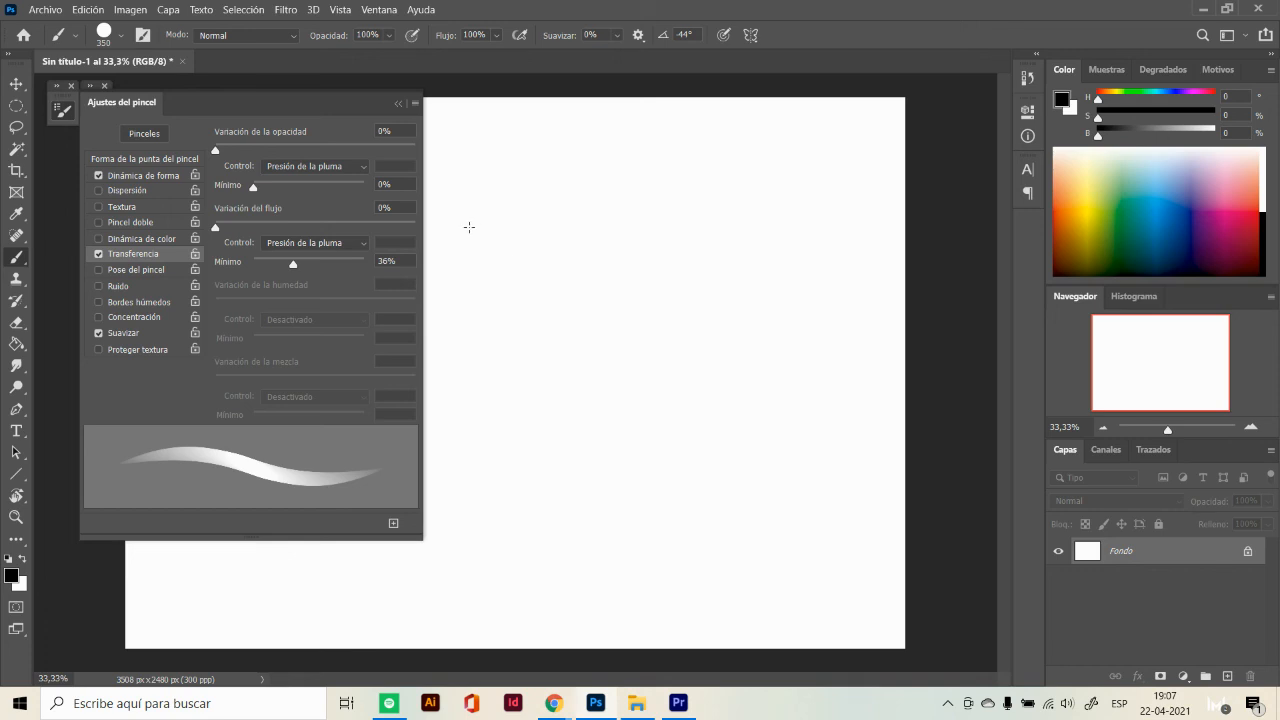
Paint a zigzag test stroke with the 350 px brush, and save the brush as the preset "prueba 1 1" with tool settings included
mouse_move(458, 238)
left_mouse_down()
mouse_move(515, 195)
mouse_move(555, 285)
mouse_move(600, 338)
mouse_move(652, 362)
mouse_move(790, 272)
left_mouse_up()
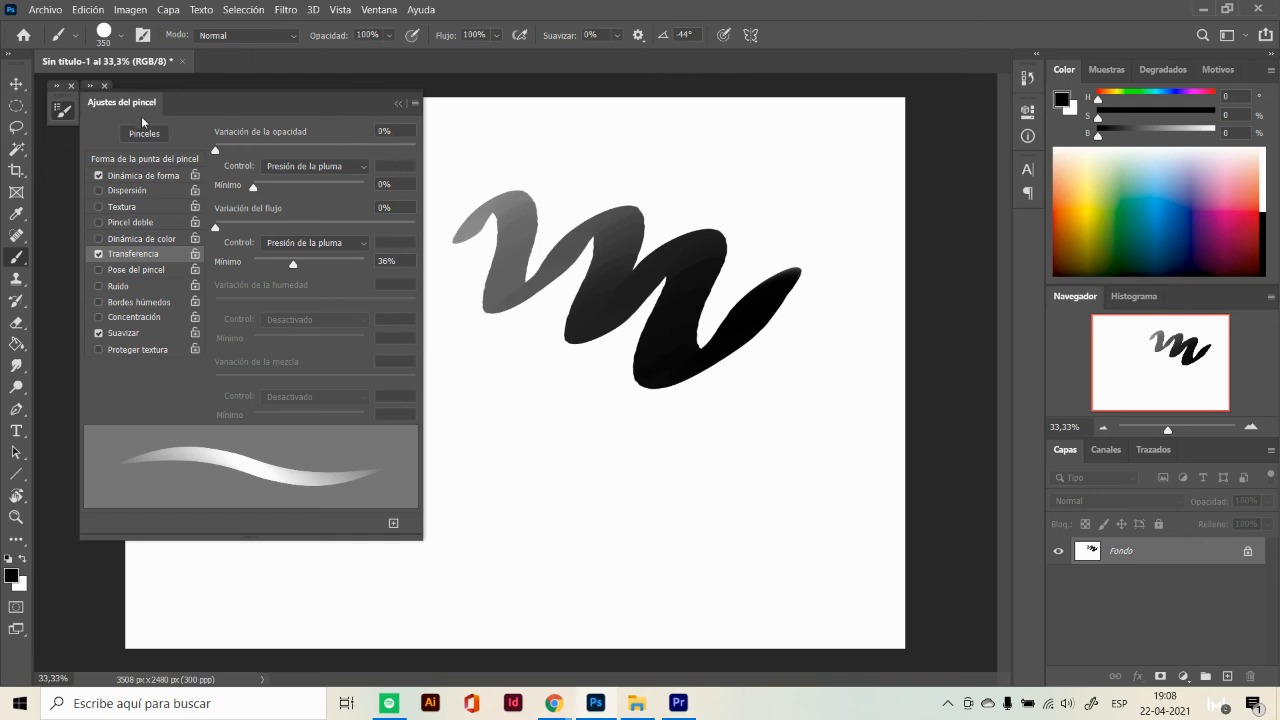
left_click(415, 104)
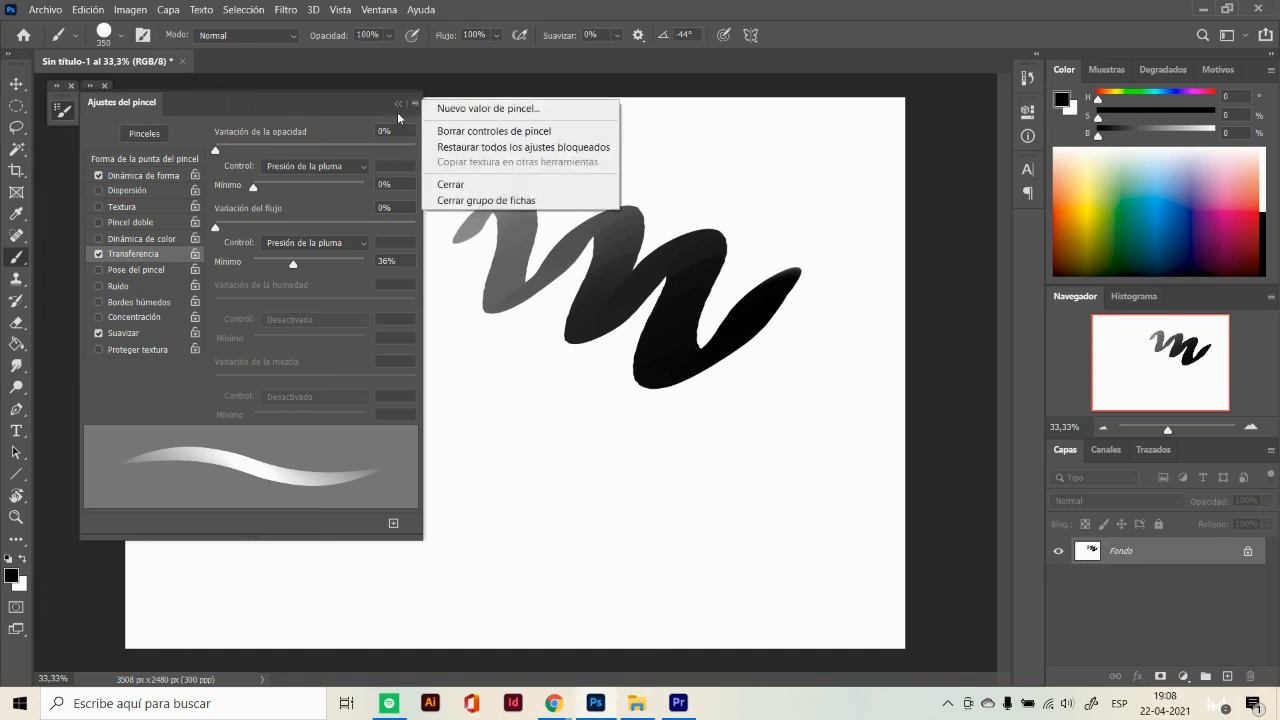
left_click(451, 116)
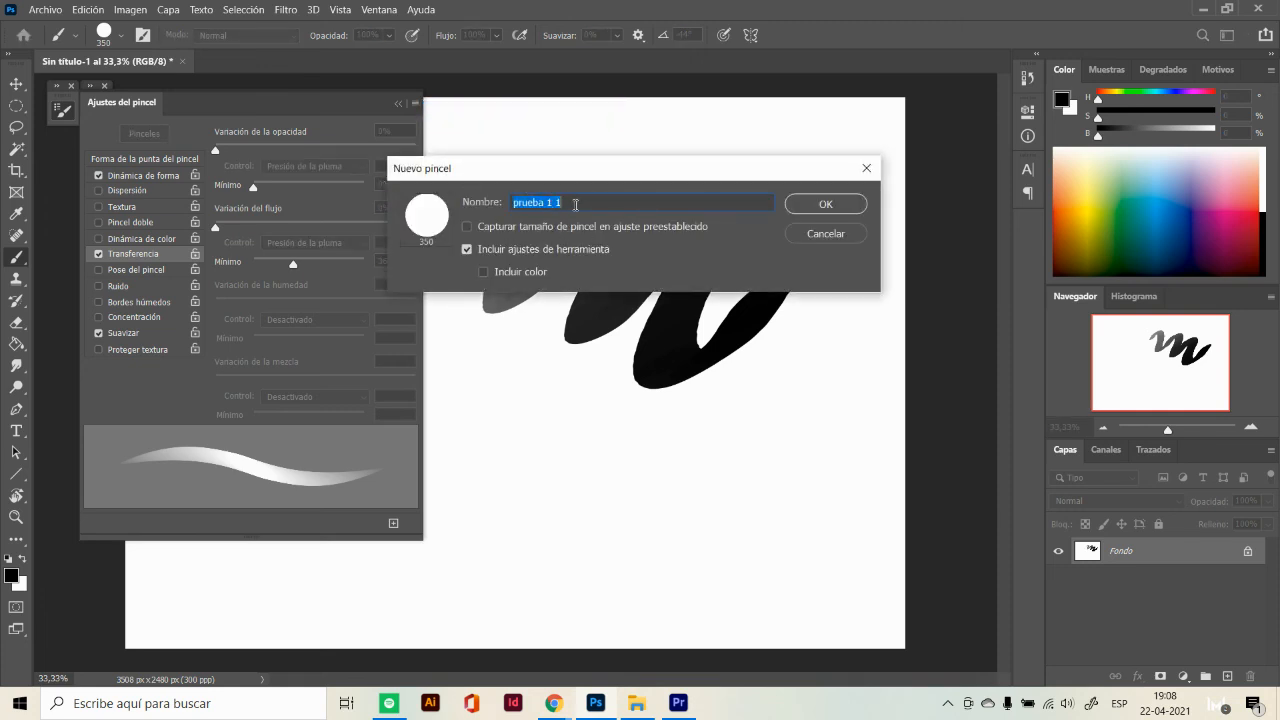
left_click(818, 206)
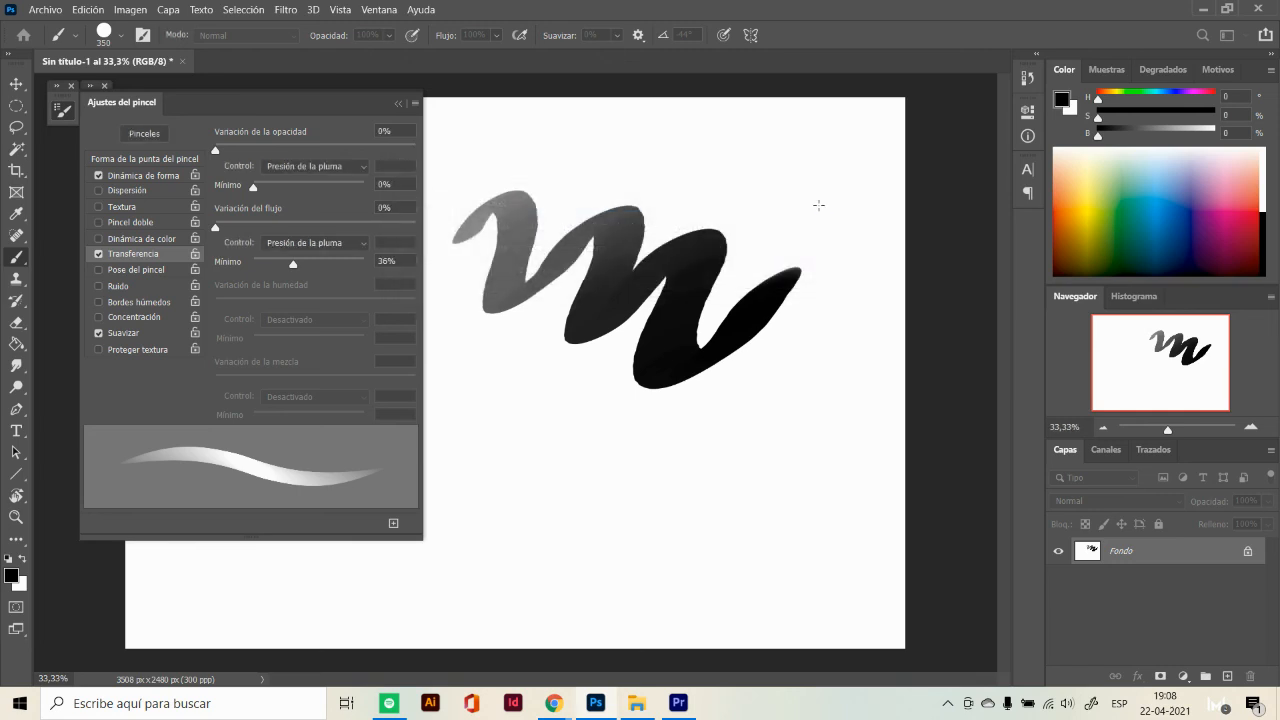
Choose the saved "prueba 1" brush preset at 281 px, and paint a test stroke across the canvas beside the zigzag
left_click(404, 101)
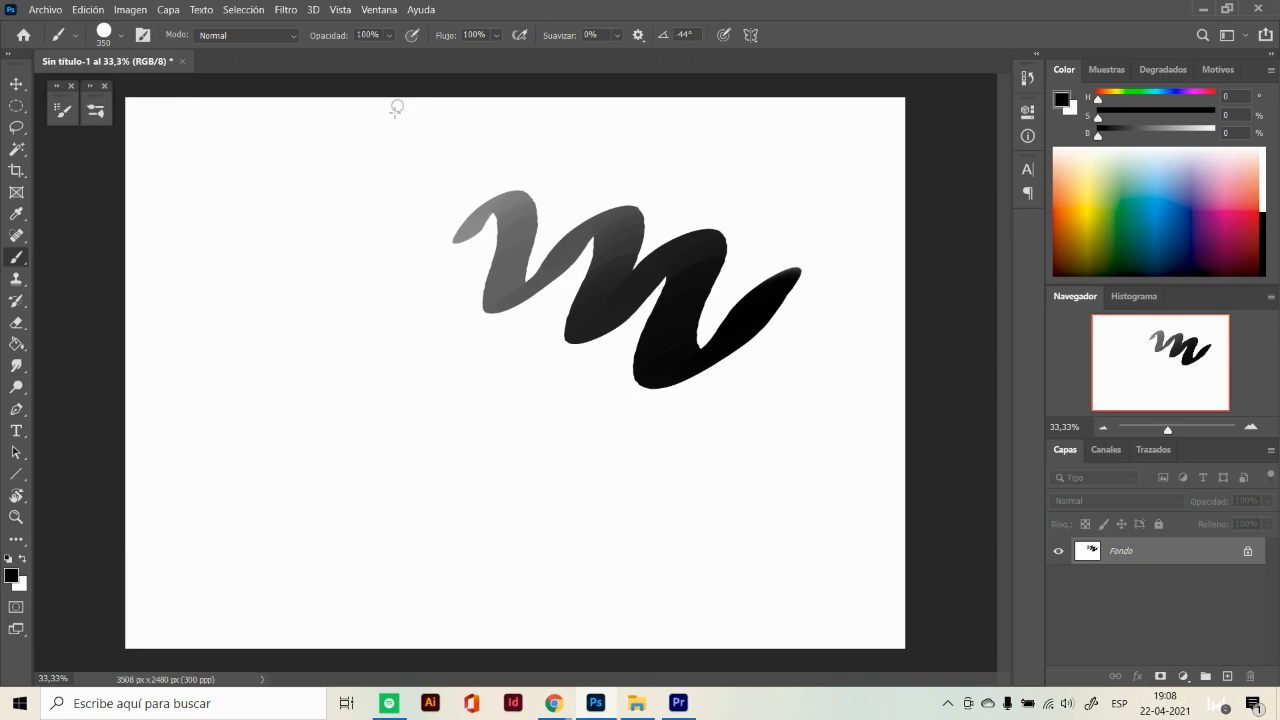
left_click(95, 114)
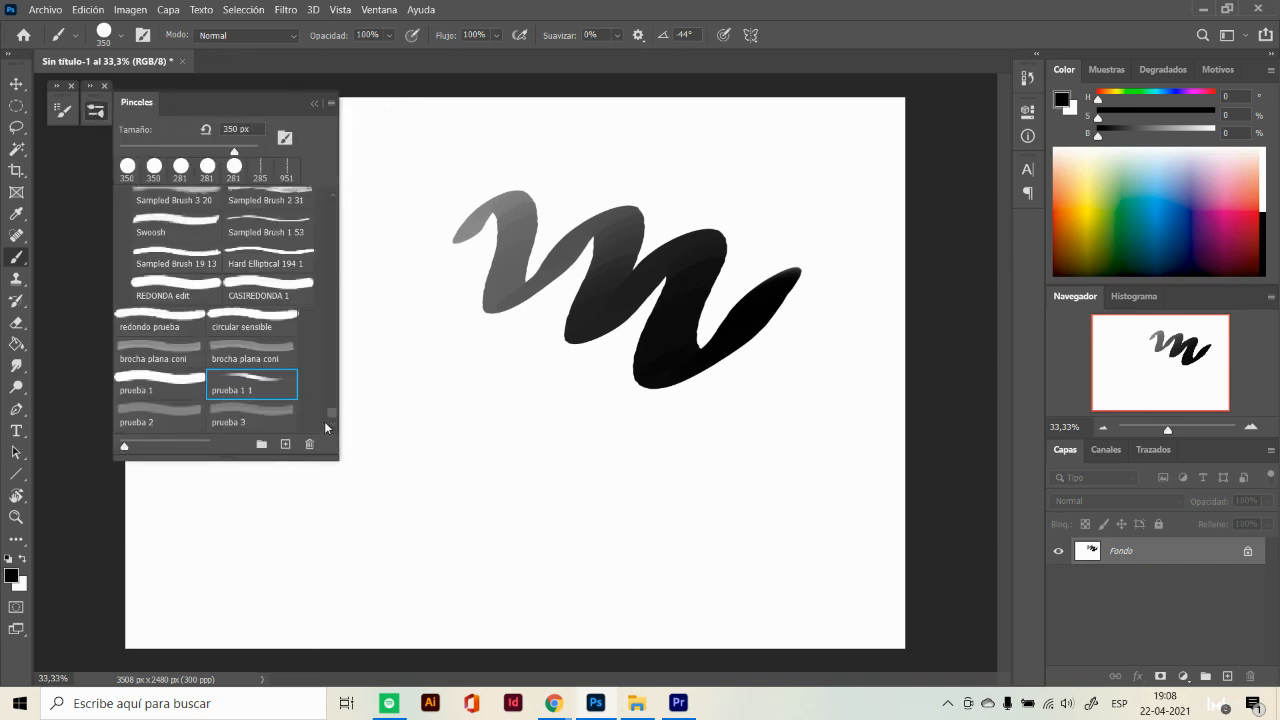
left_click(176, 388)
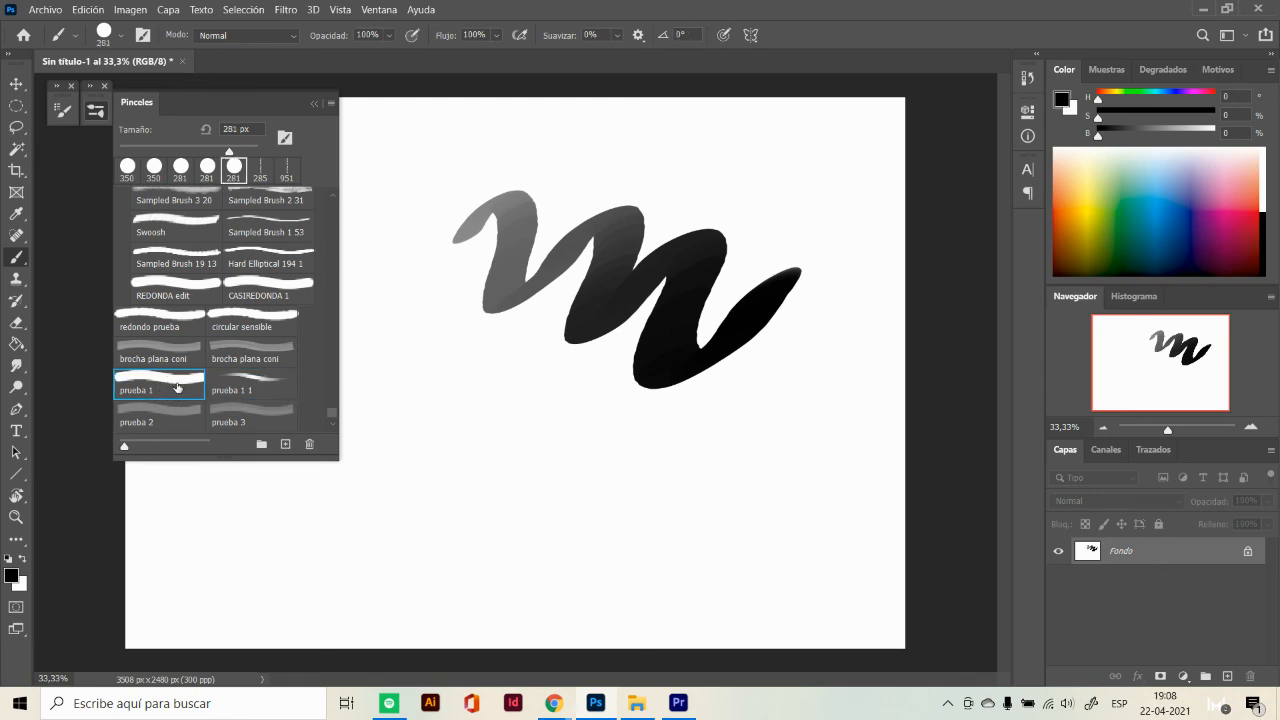
left_click(314, 104)
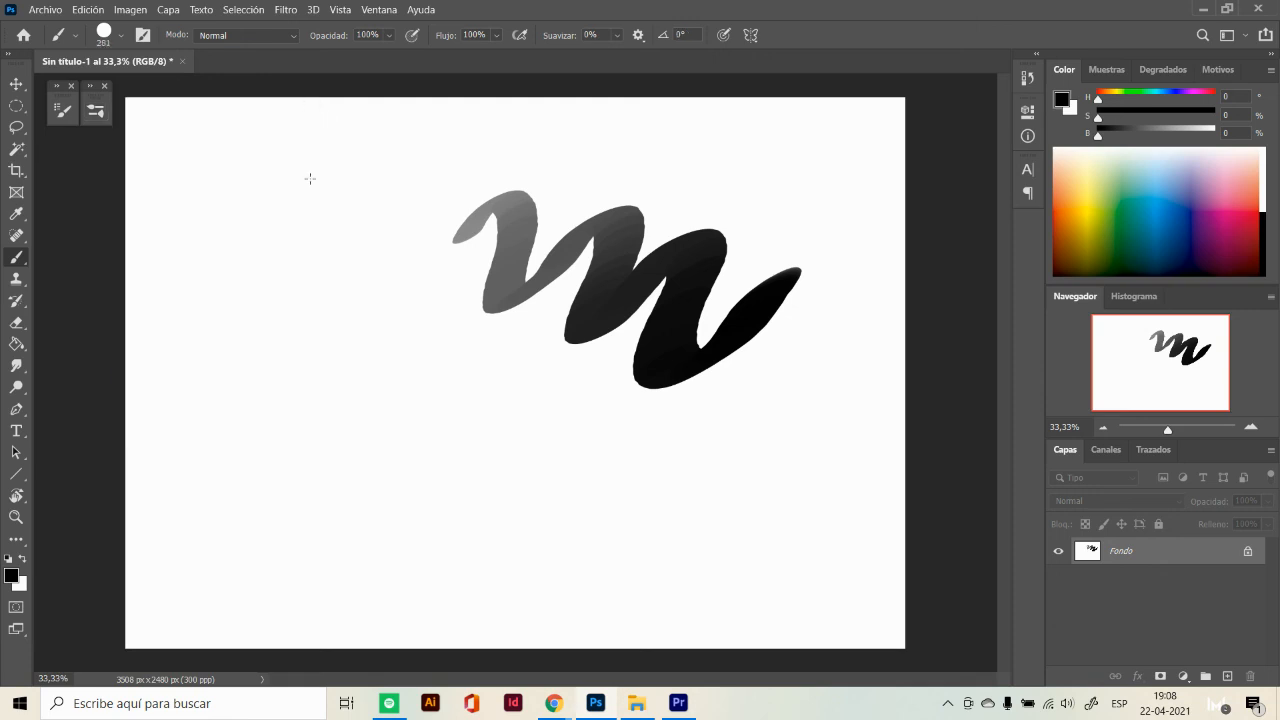
mouse_move(180, 265)
left_mouse_down()
mouse_move(232, 215)
mouse_move(250, 330)
mouse_move(378, 370)
mouse_move(385, 467)
mouse_move(488, 427)
mouse_move(522, 515)
mouse_move(625, 537)
mouse_move(668, 526)
left_mouse_up()
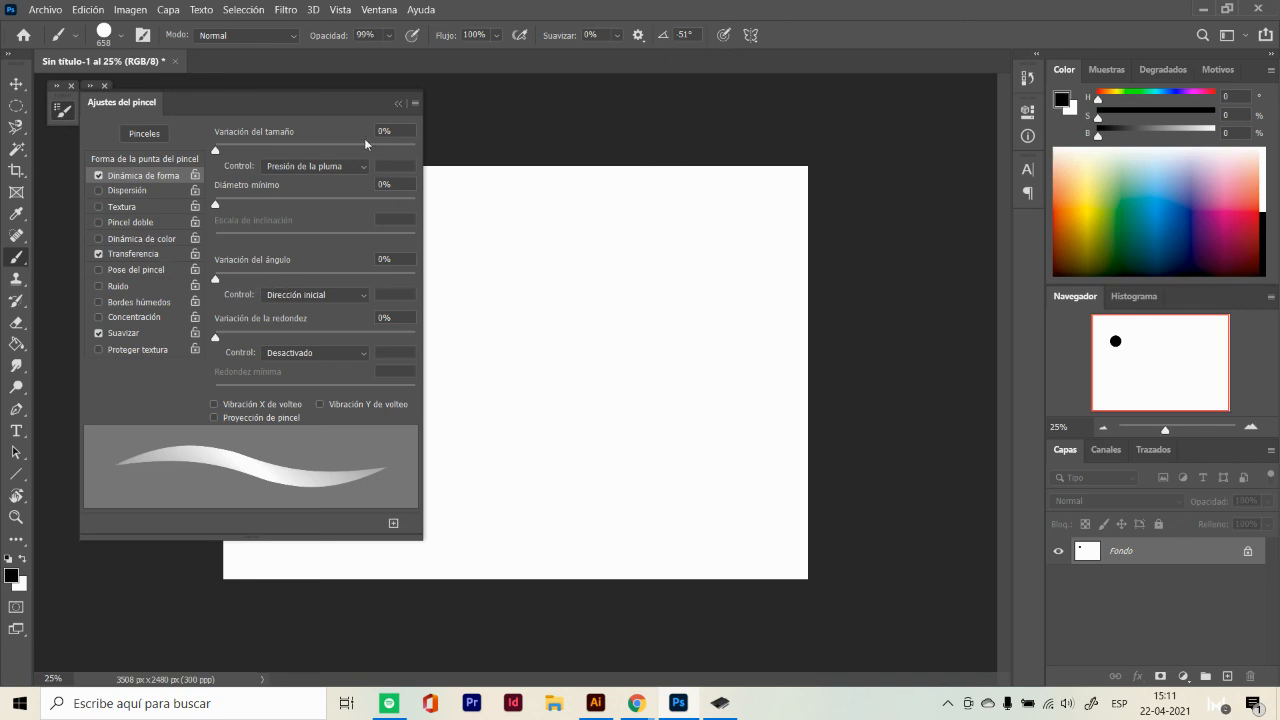
Collapse the brush settings to uncover the canvas with the black circle
left_click(398, 102)
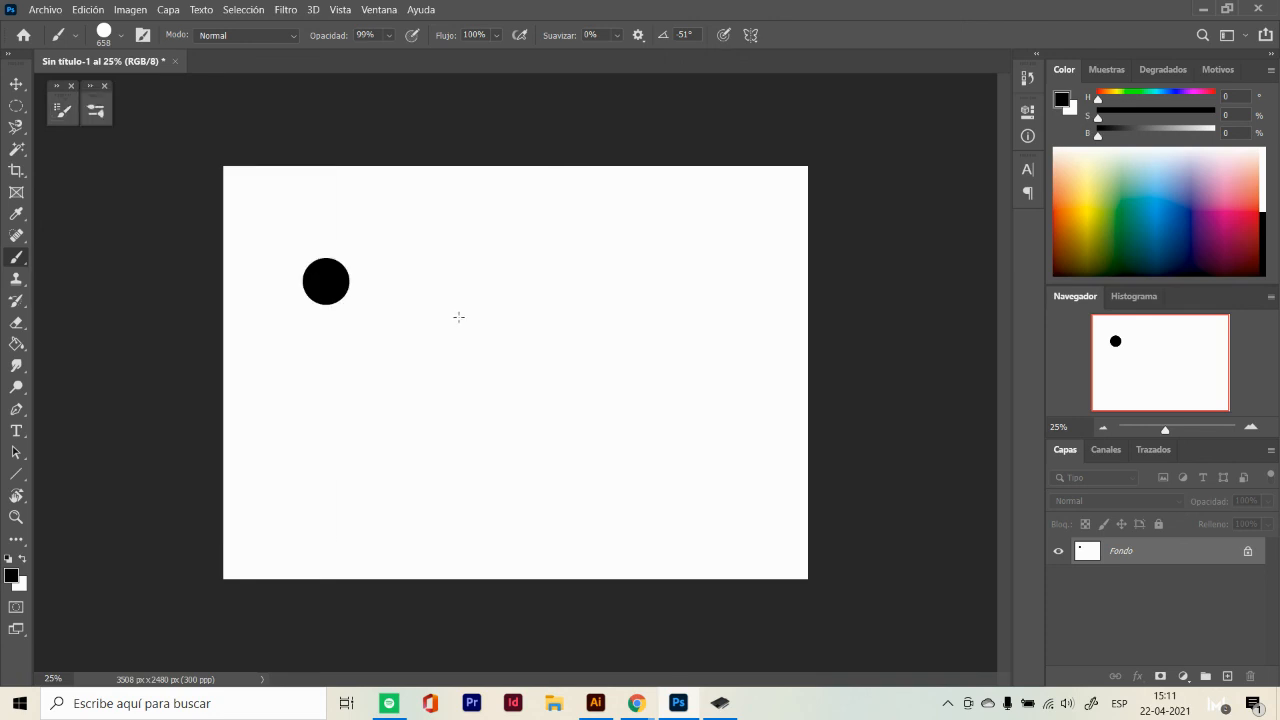